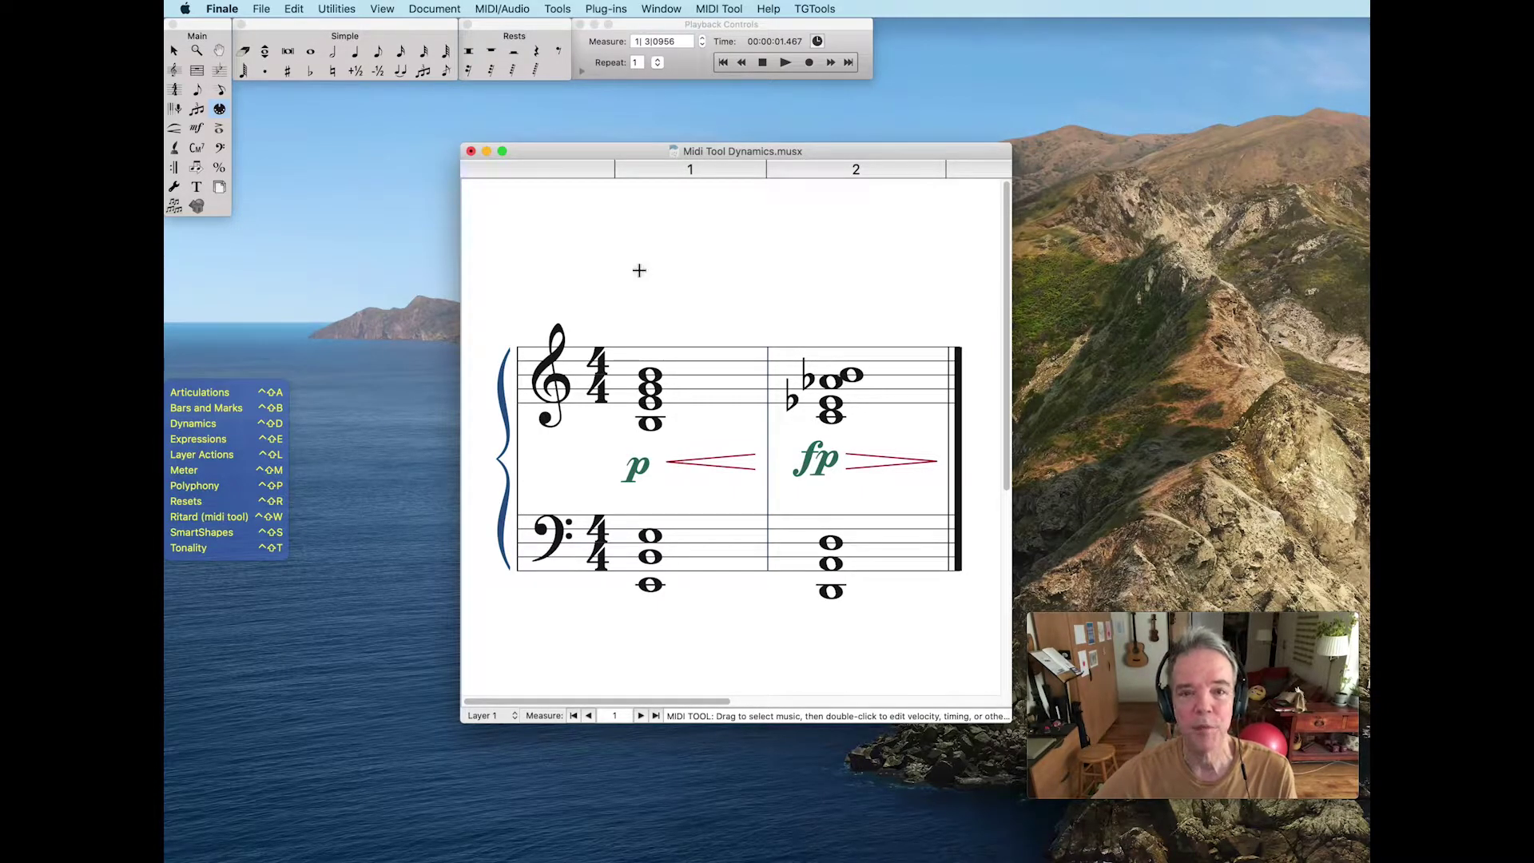
# - Play the score, then set MIDI Tool continuous data to Controller 1: Modulation
pyautogui.click(783, 62)
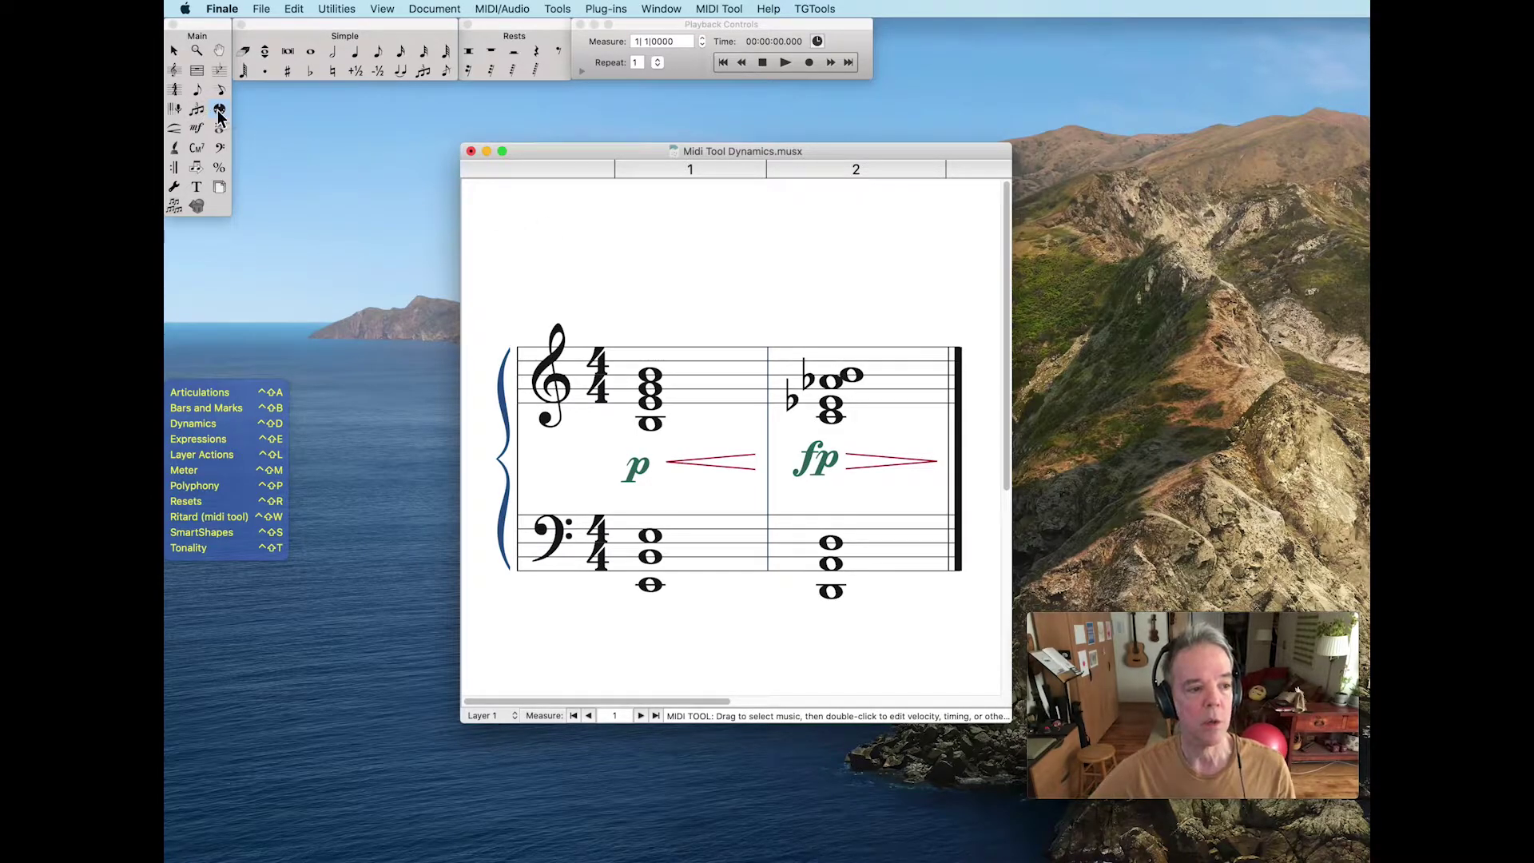
pyautogui.click(723, 9)
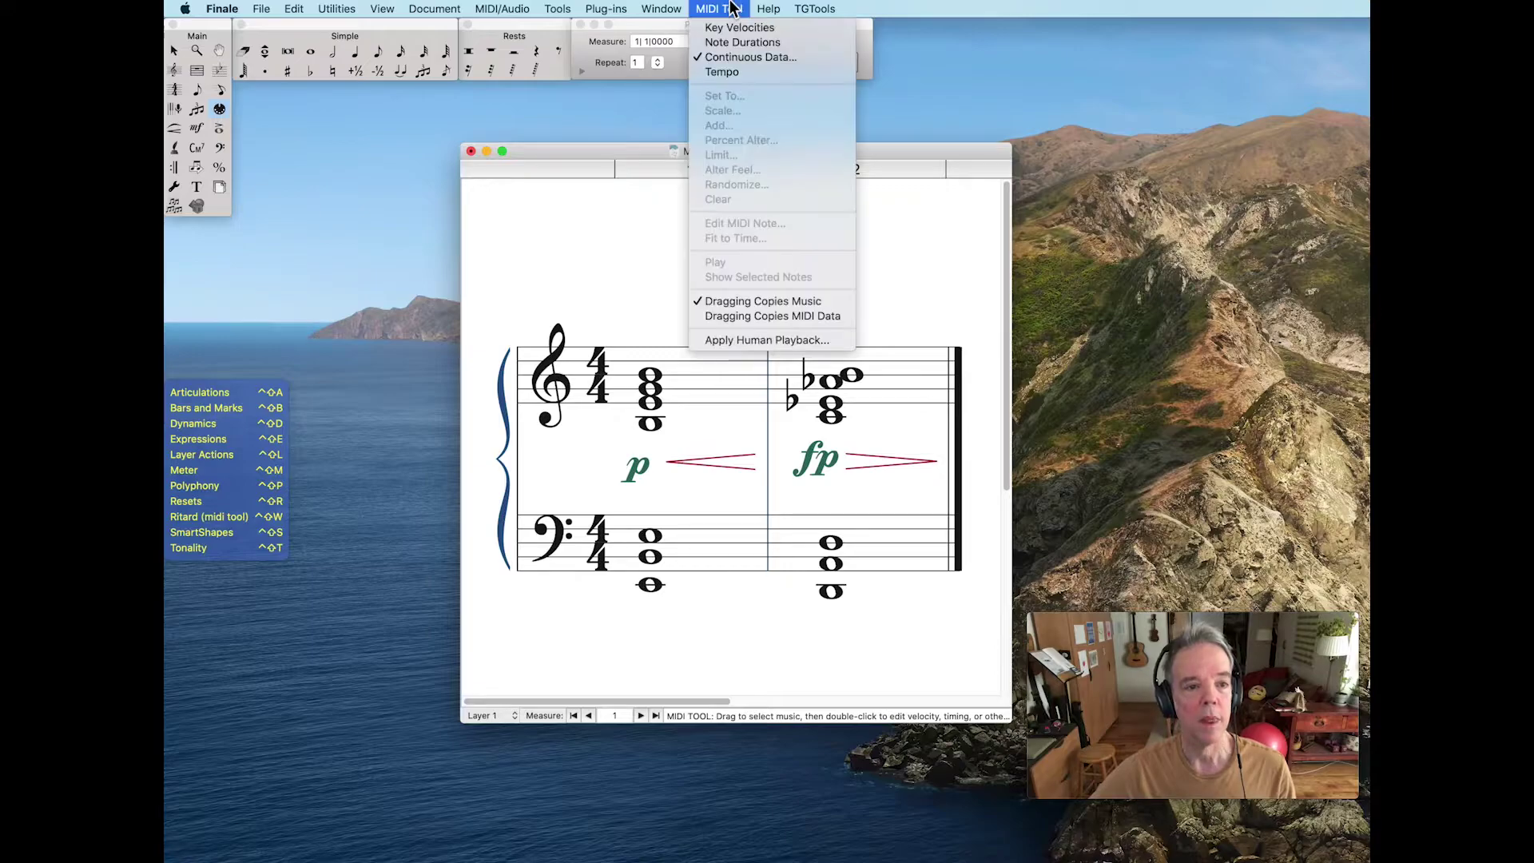
pyautogui.click(733, 56)
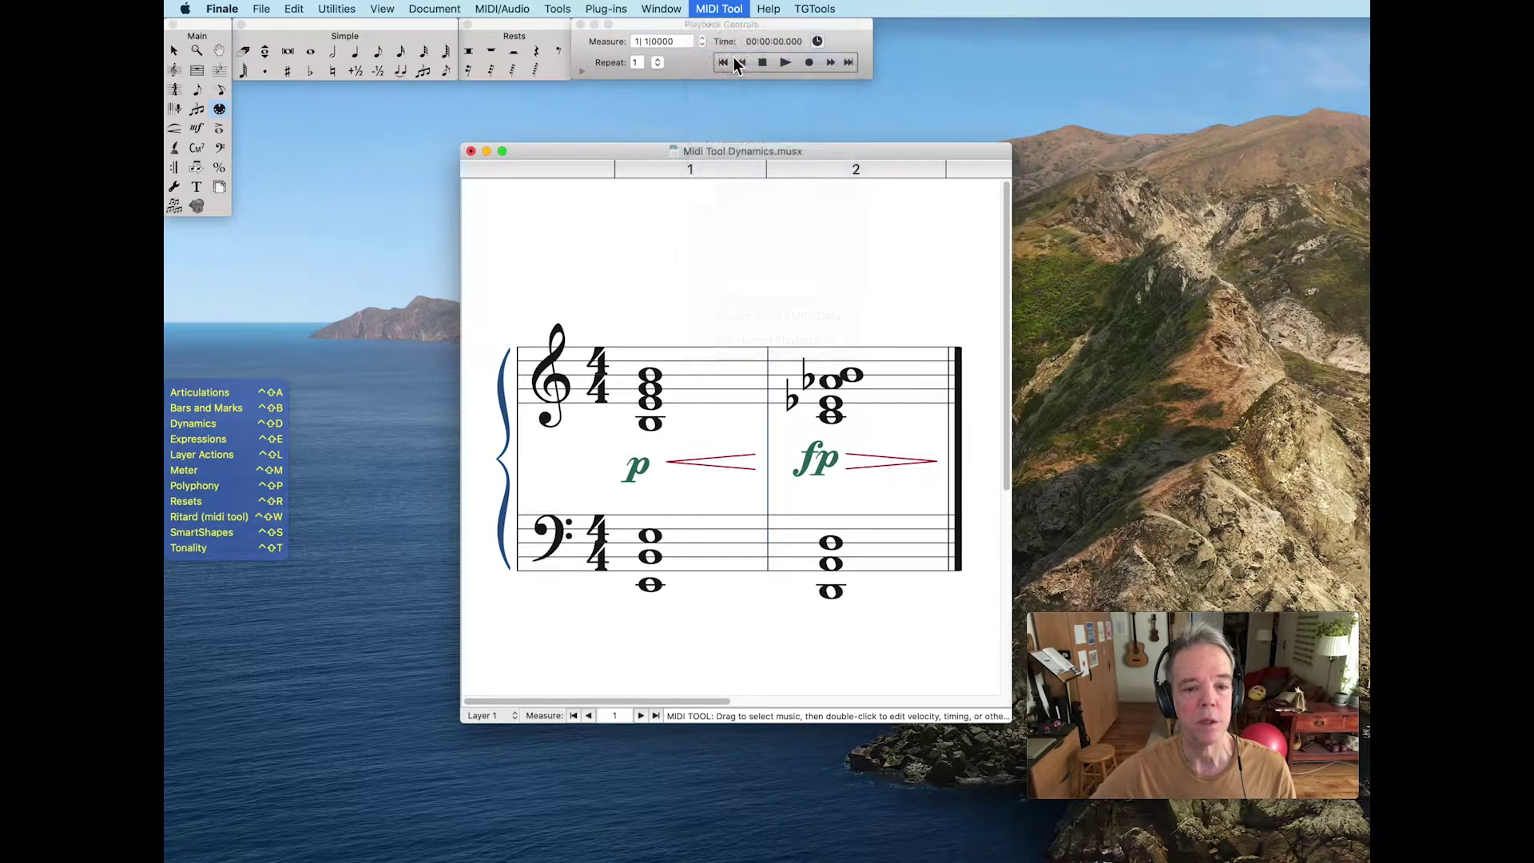
pyautogui.click(1215, 299)
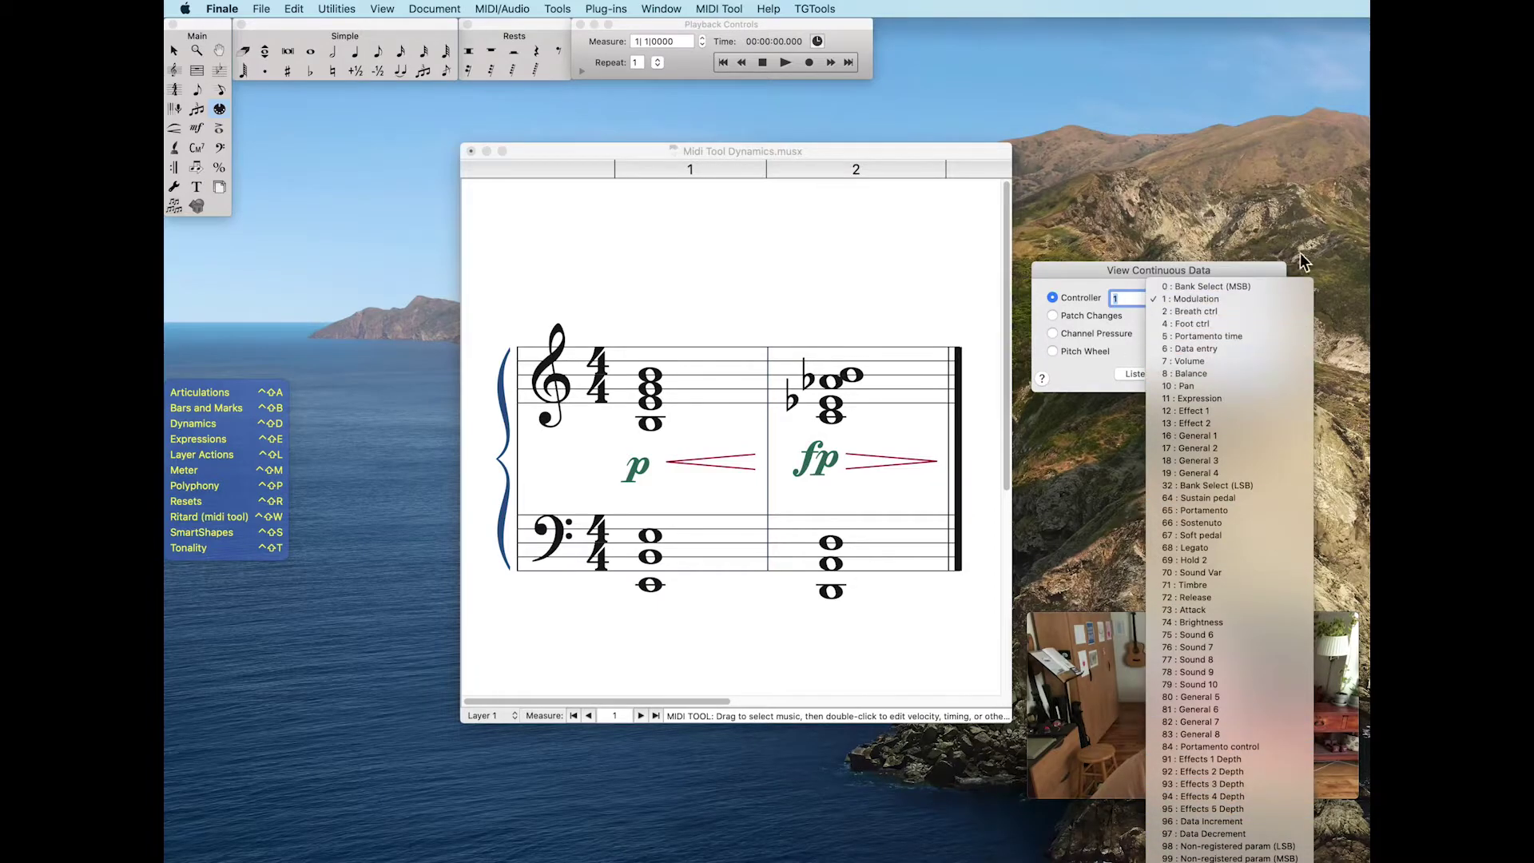
pyautogui.click(1206, 297)
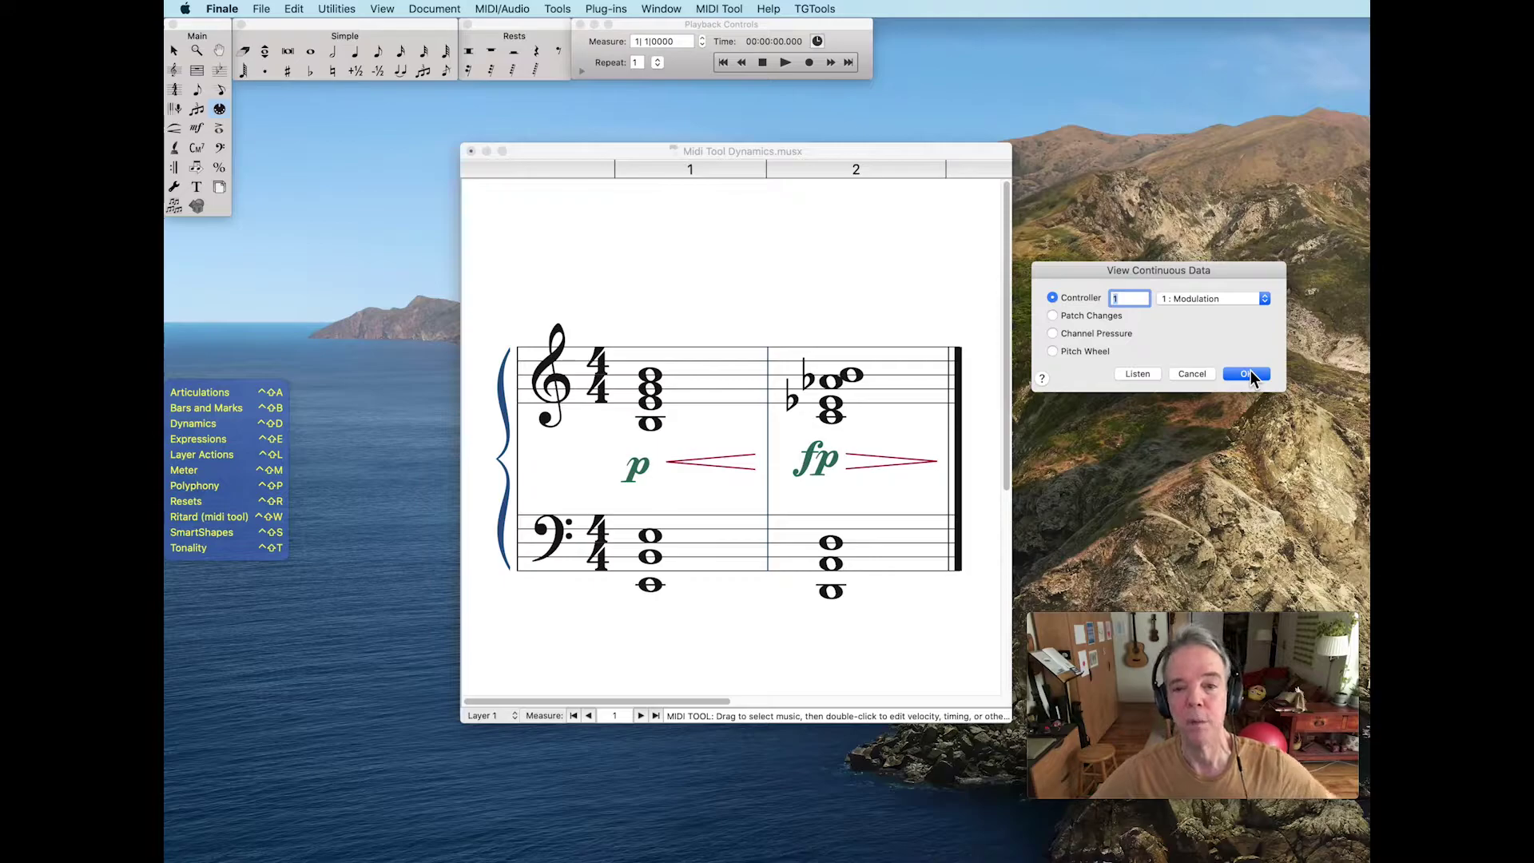
pyautogui.click(1245, 374)
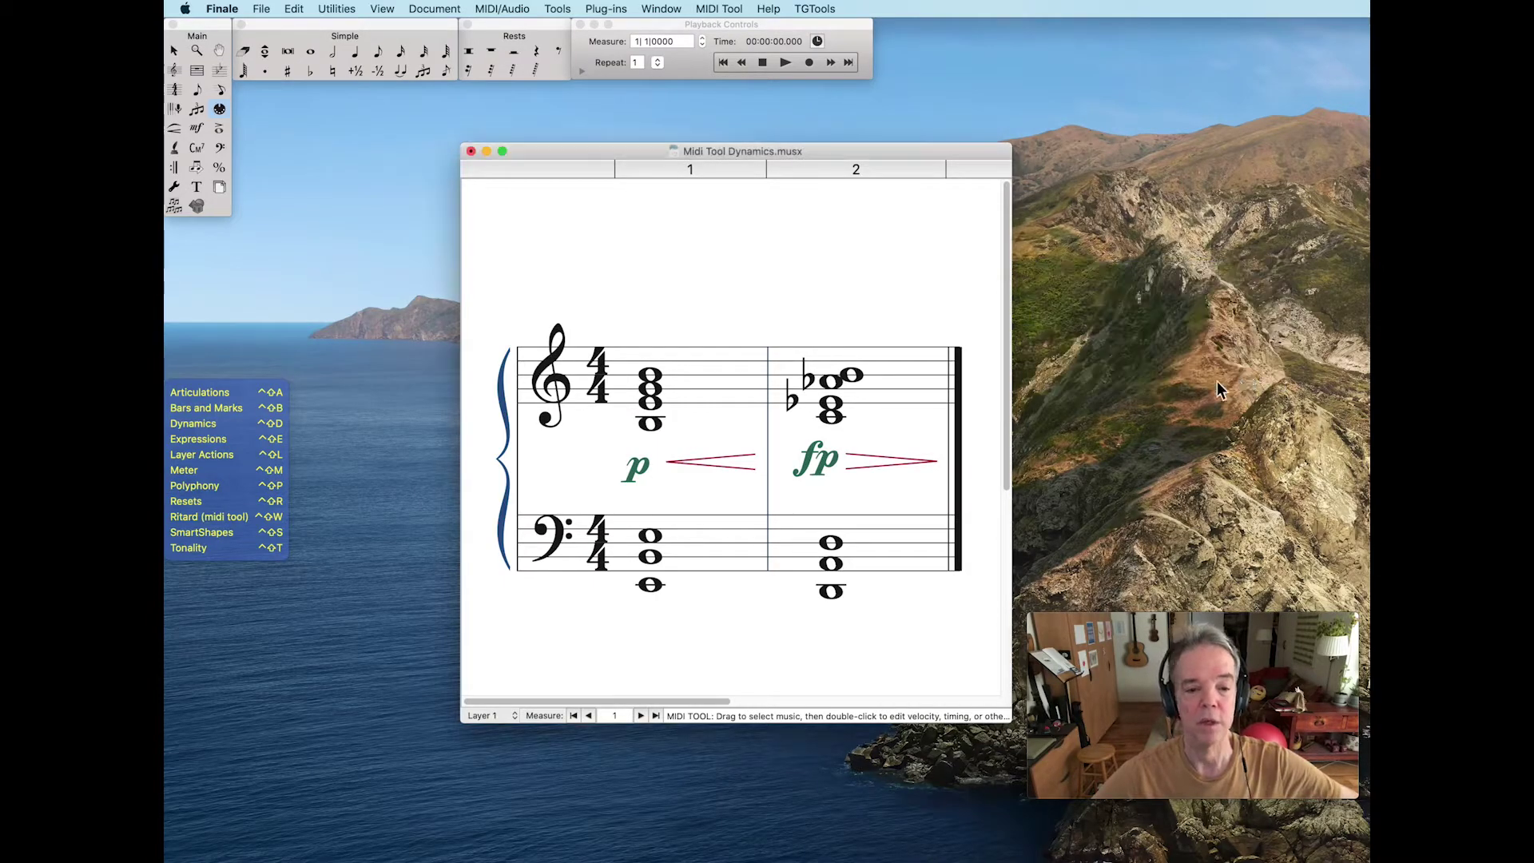
# - Scale the treble staff's measure 1 modulation from 10 up to 100
pyautogui.click(702, 386)
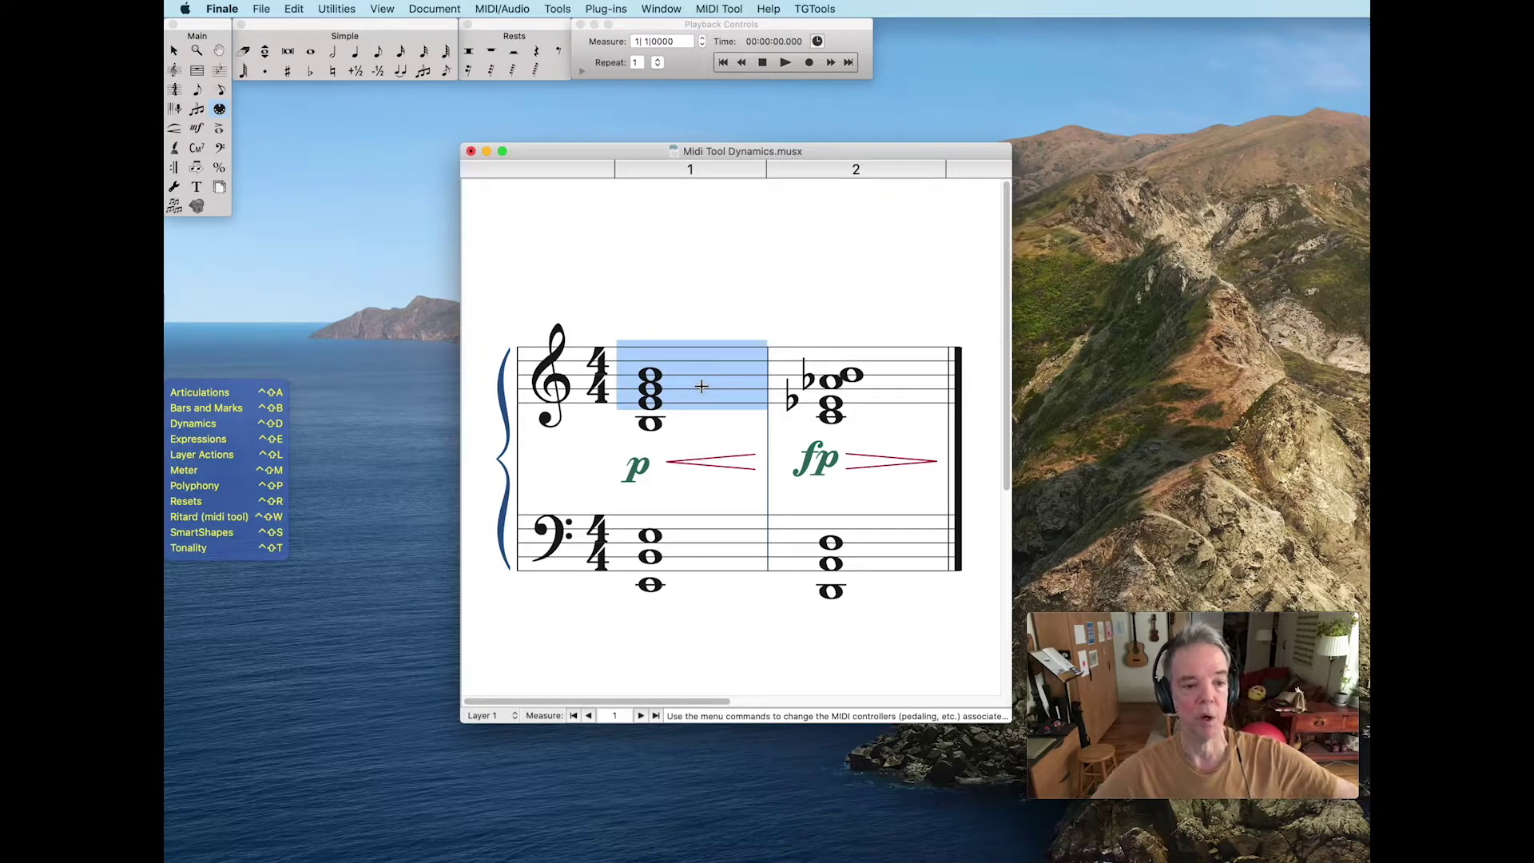
pyautogui.click(719, 9)
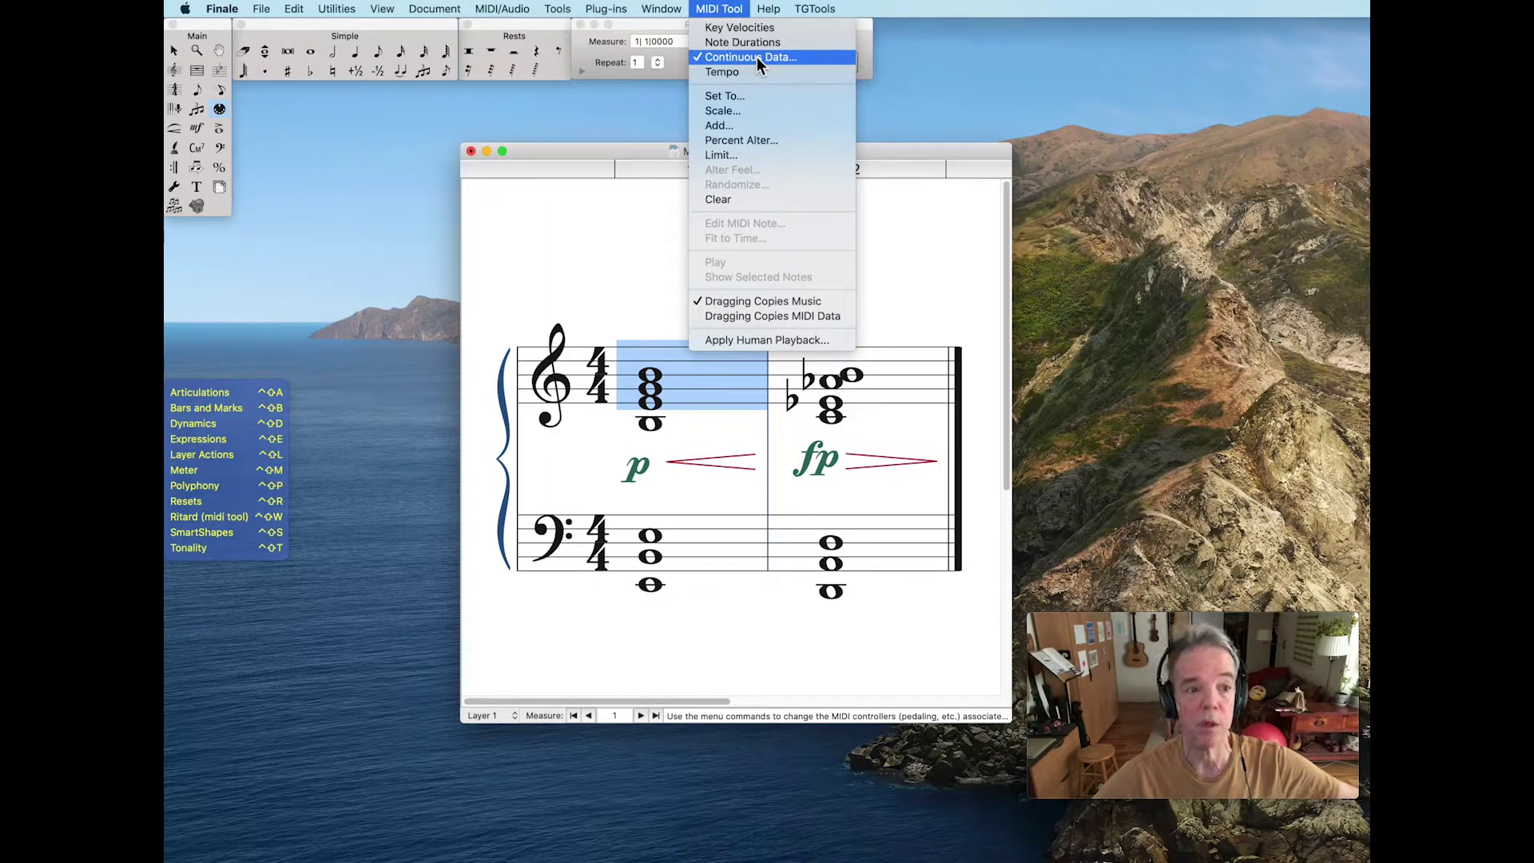
pyautogui.click(738, 112)
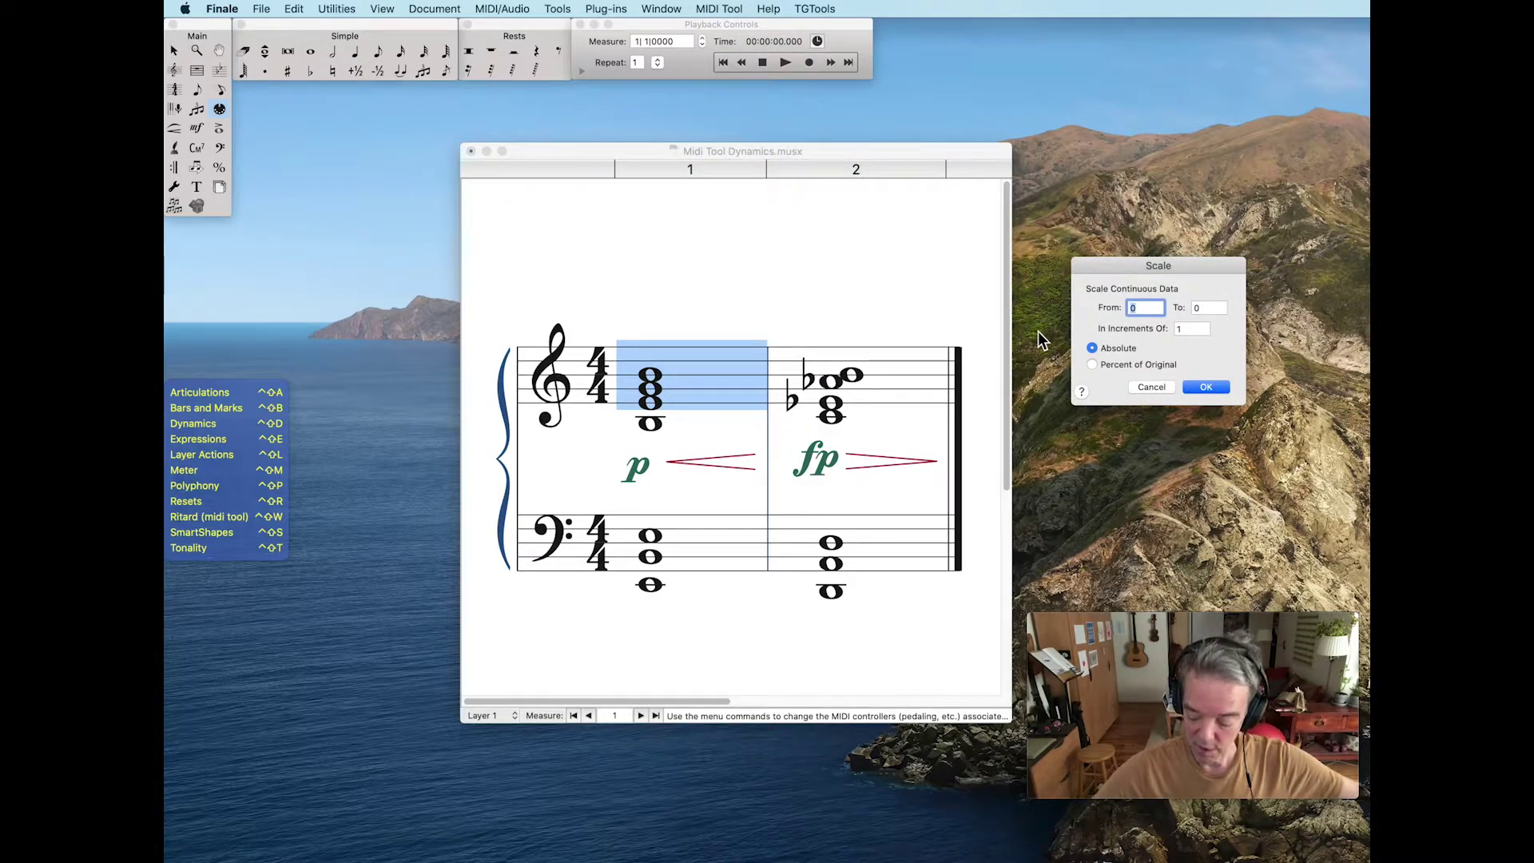
pyautogui.write('10')
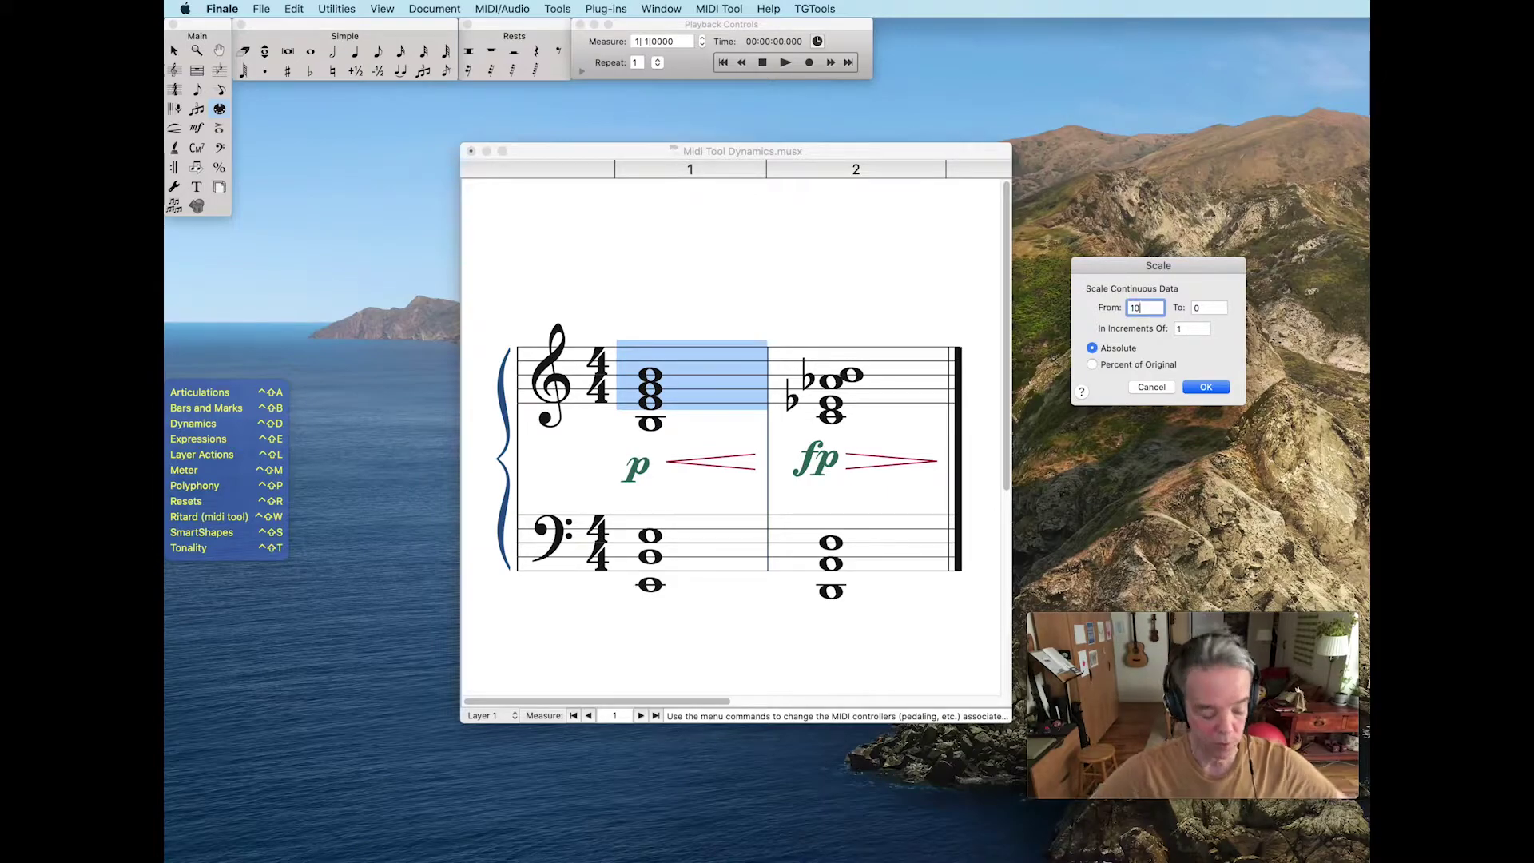
pyautogui.press('Tab')
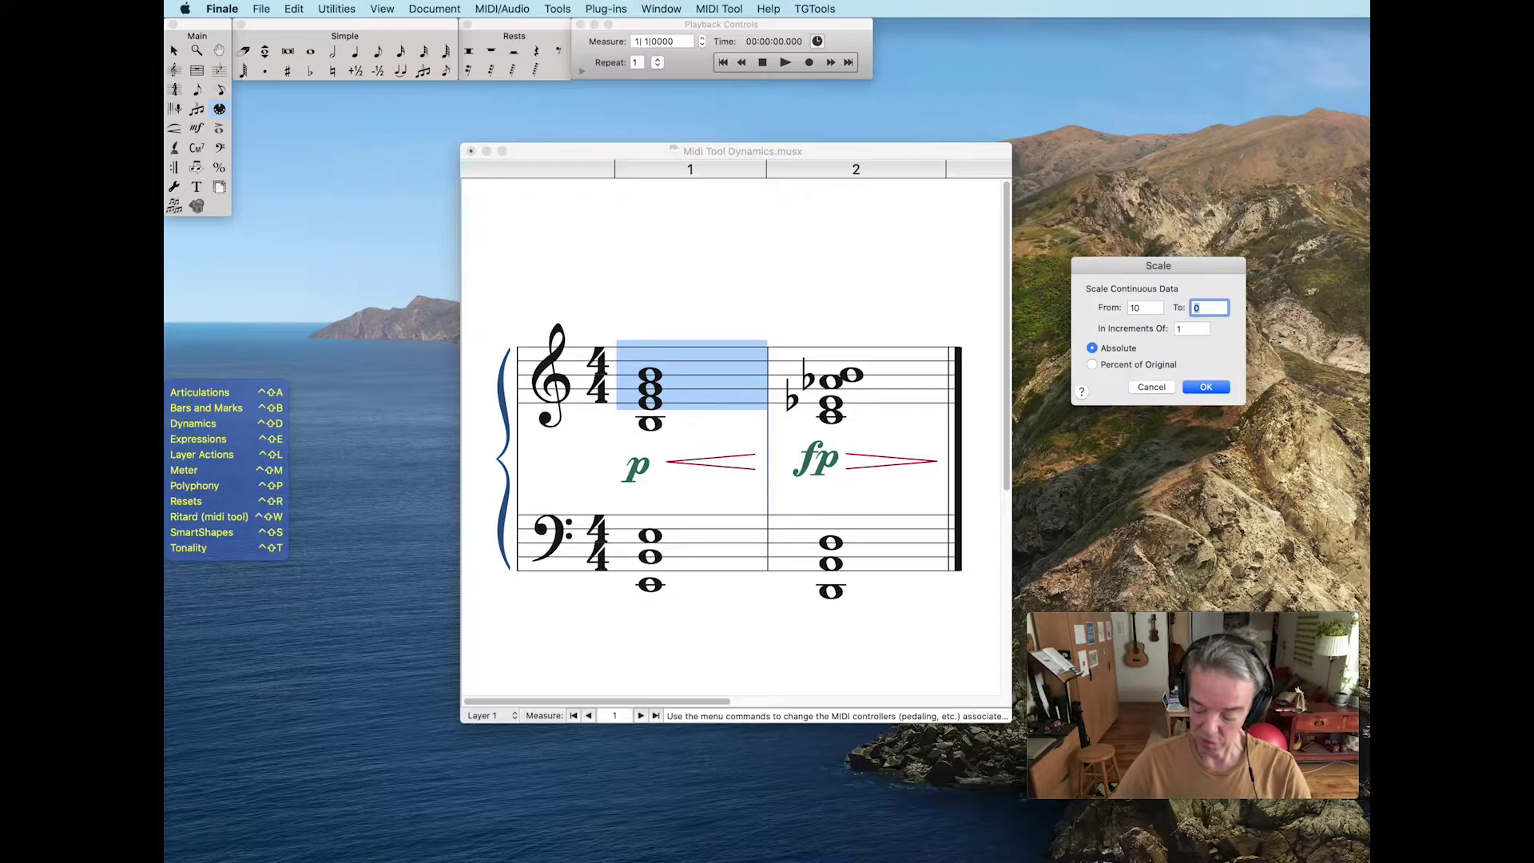
pyautogui.write('100')
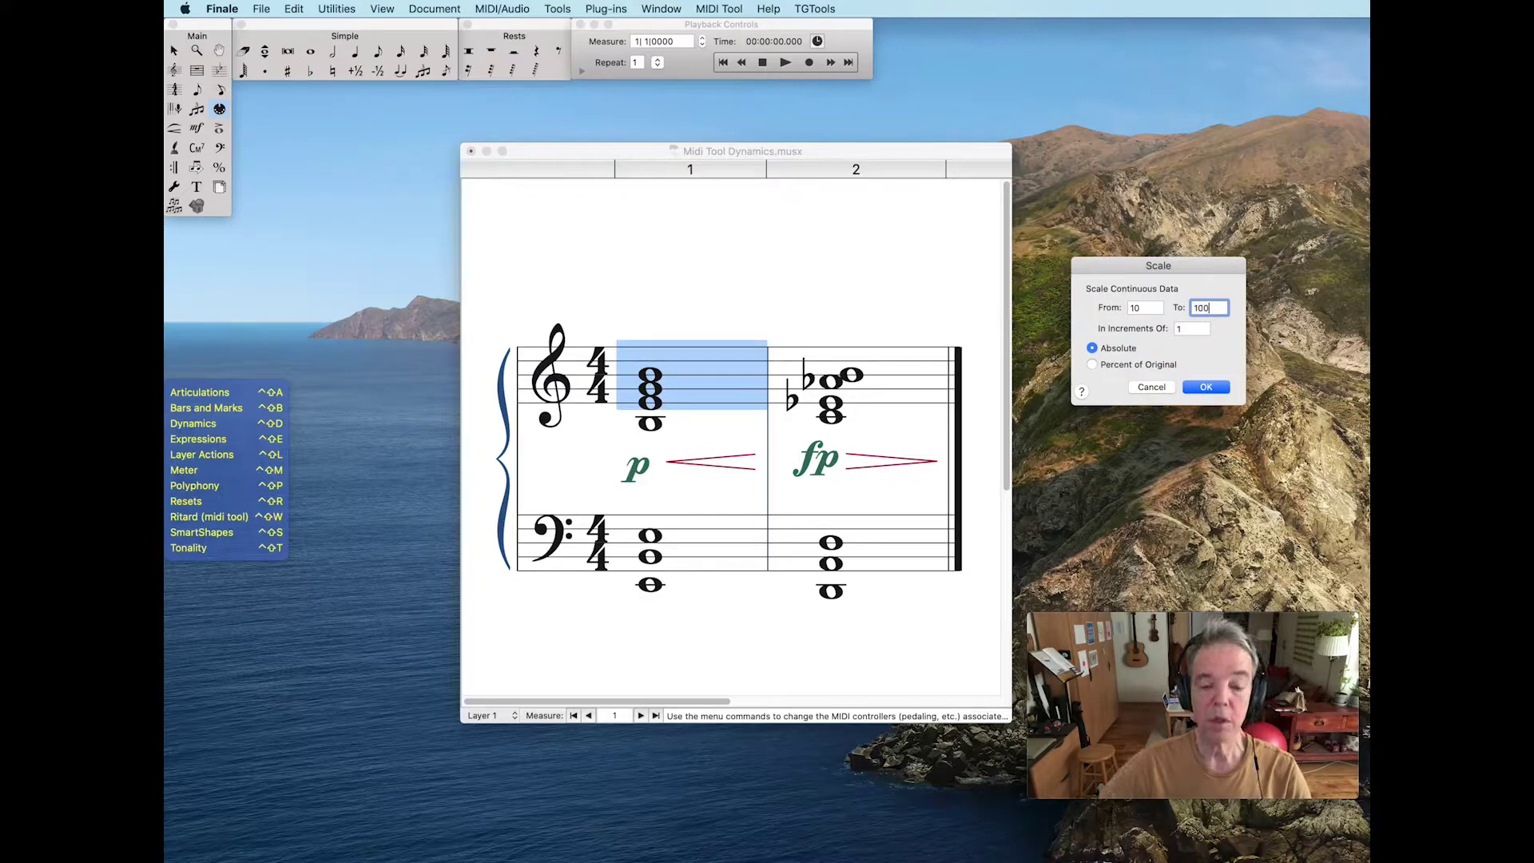
pyautogui.click(1224, 388)
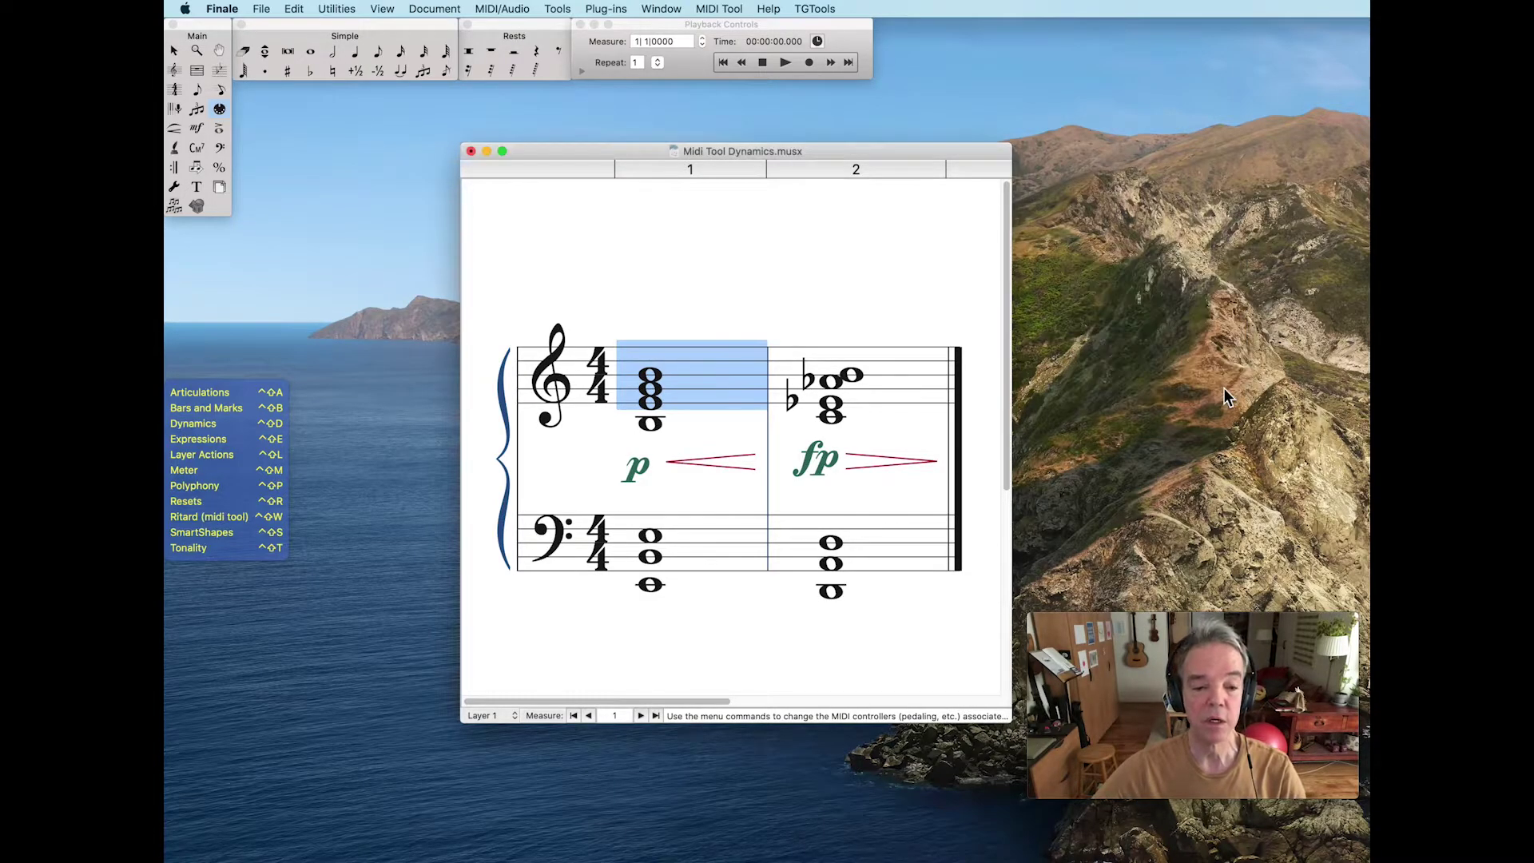
# - Play the score to hear the crescendo ramp, then stop and deselect
pyautogui.click(724, 62)
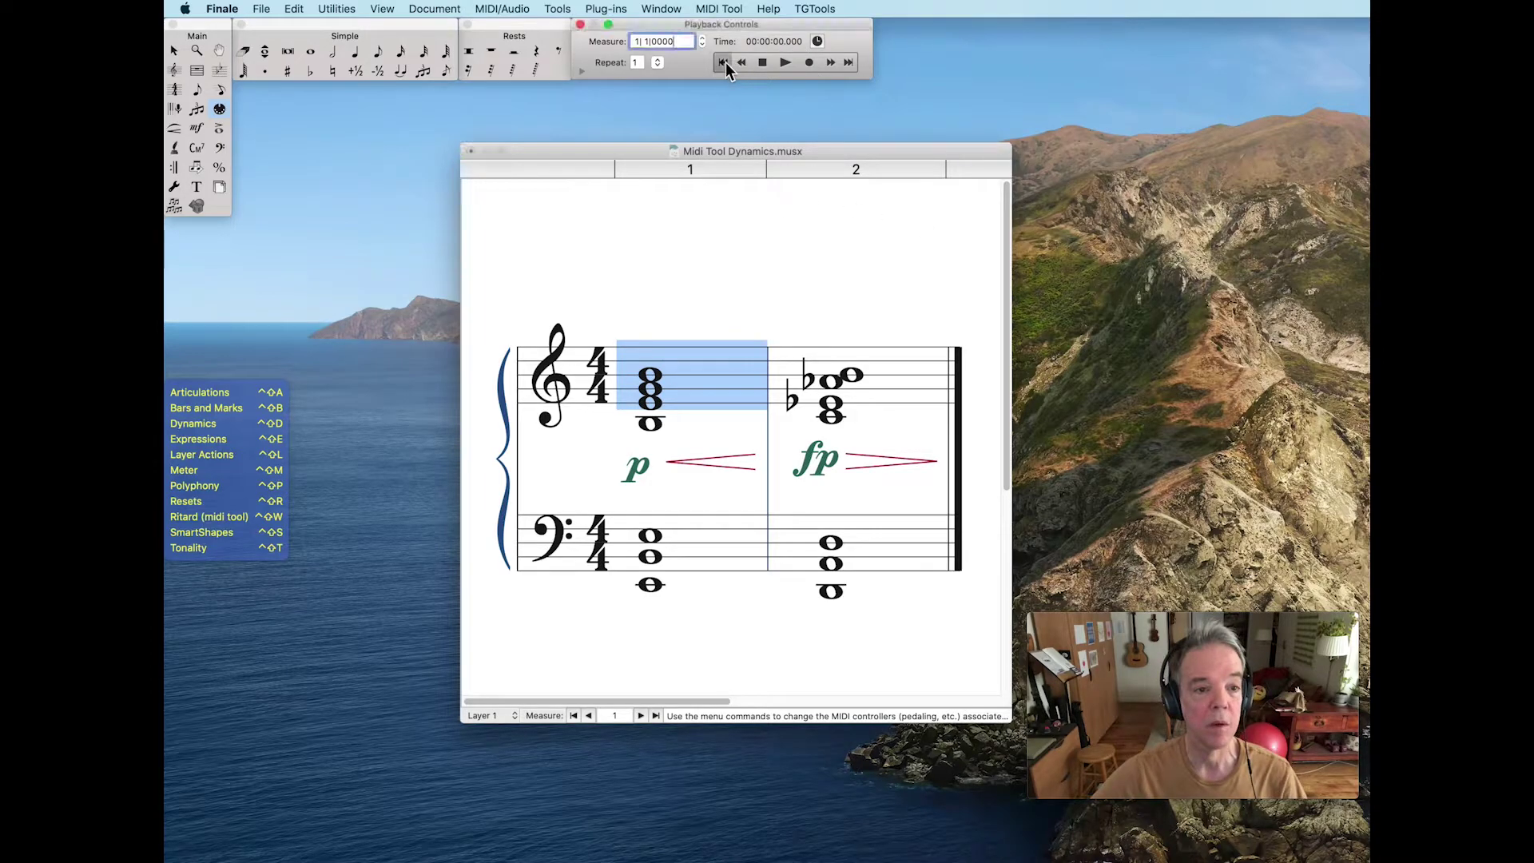
pyautogui.click(787, 63)
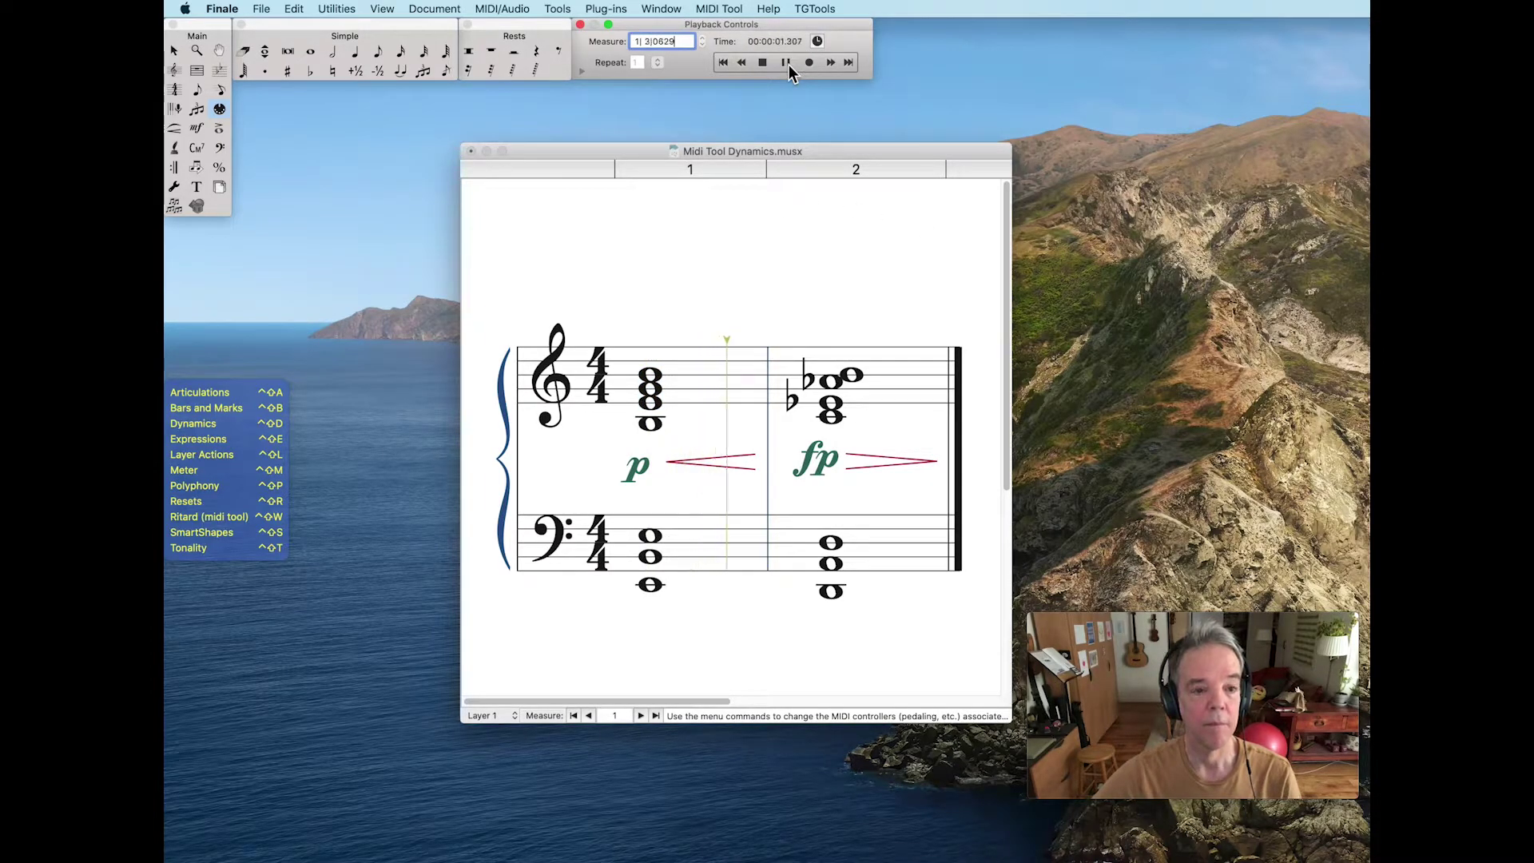
pyautogui.click(763, 61)
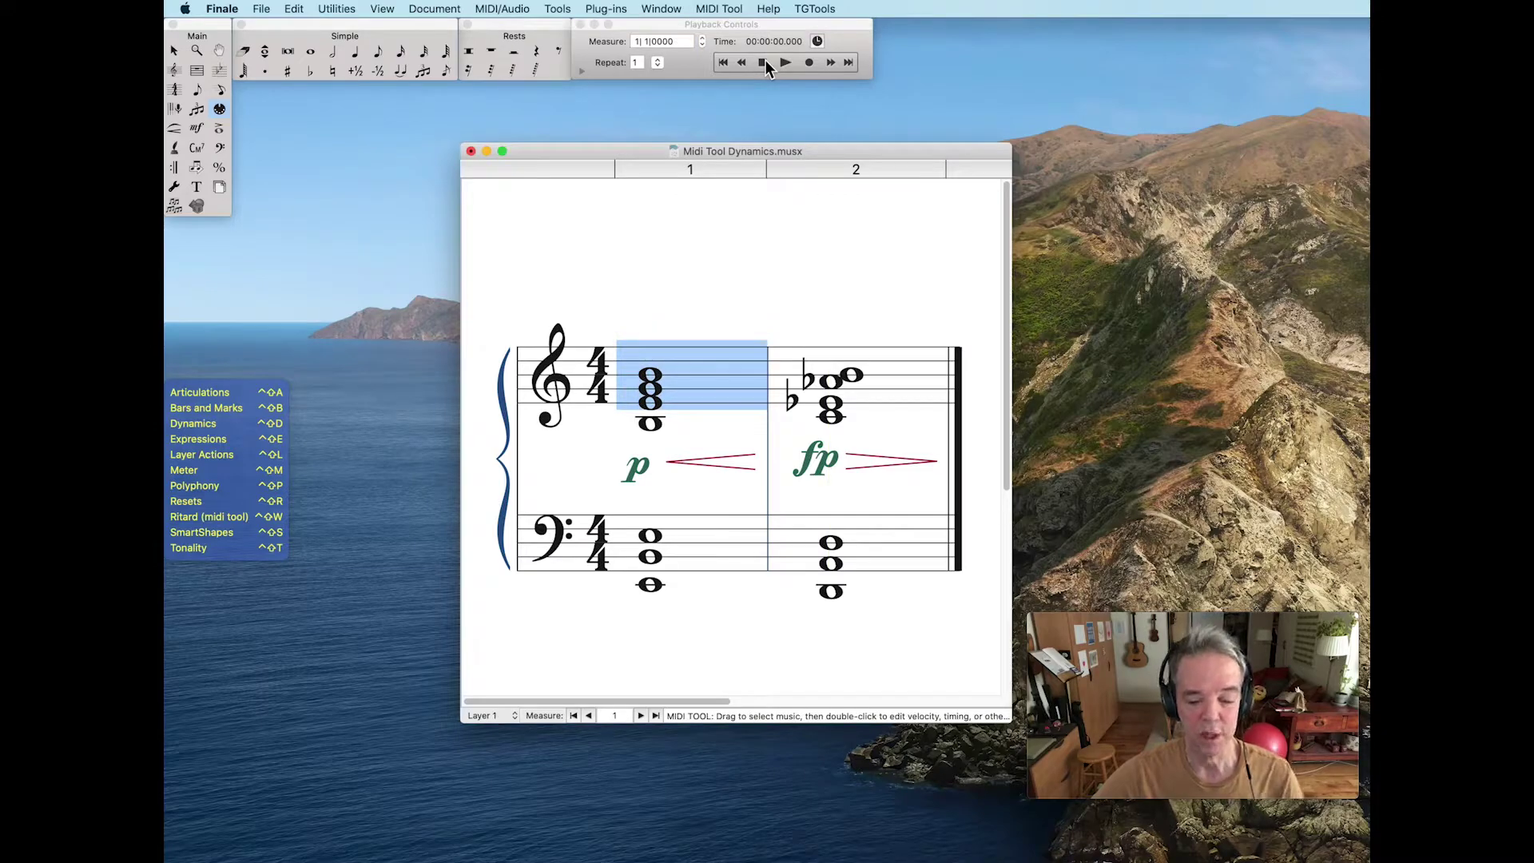
pyautogui.click(771, 278)
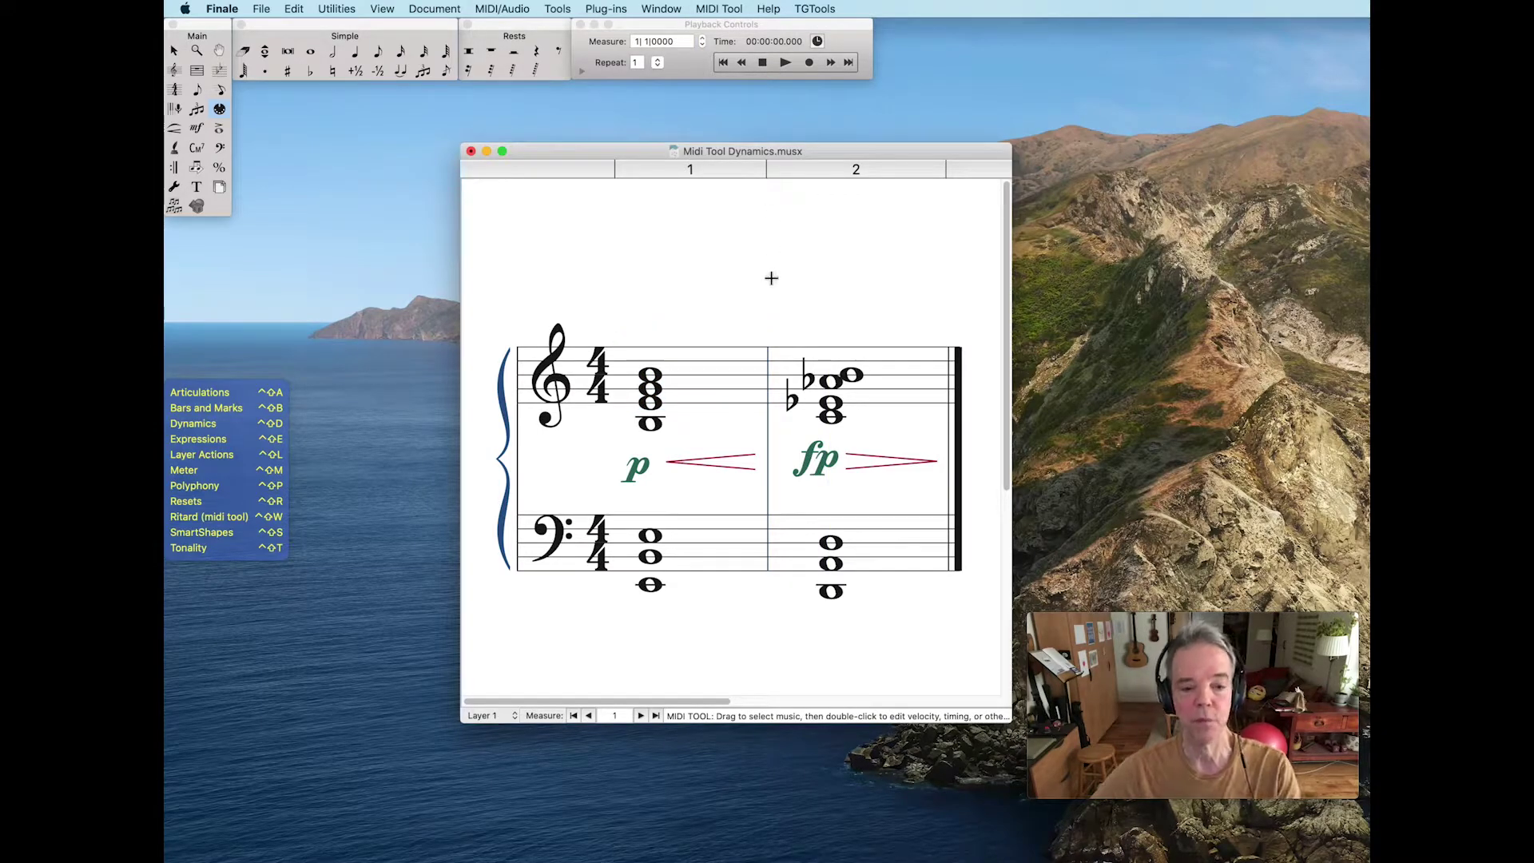
pyautogui.moveTo(770, 329); pyautogui.dragTo(837, 599)
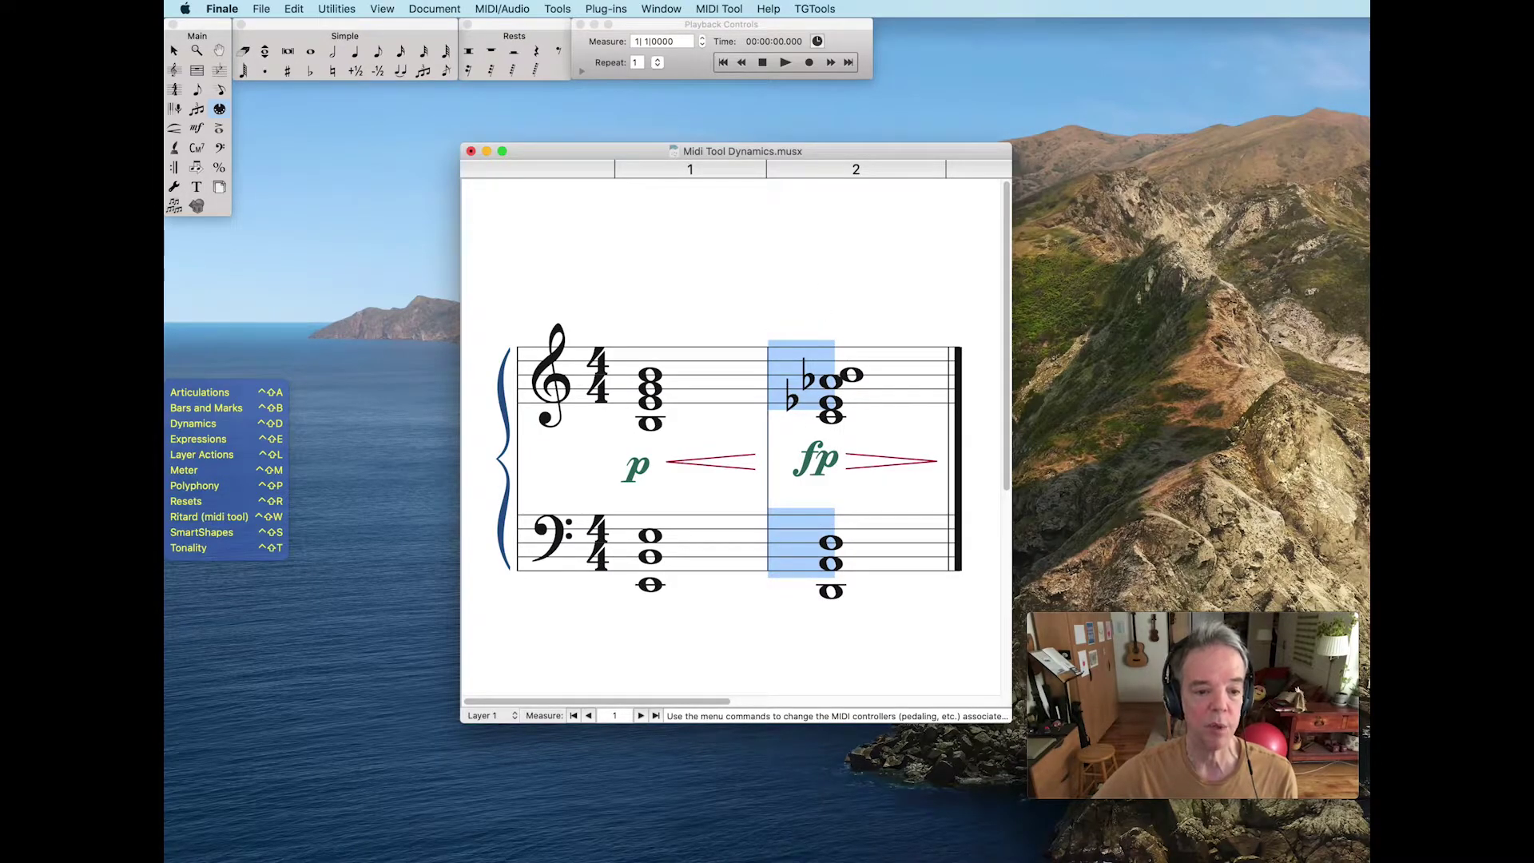
pyautogui.click(826, 288)
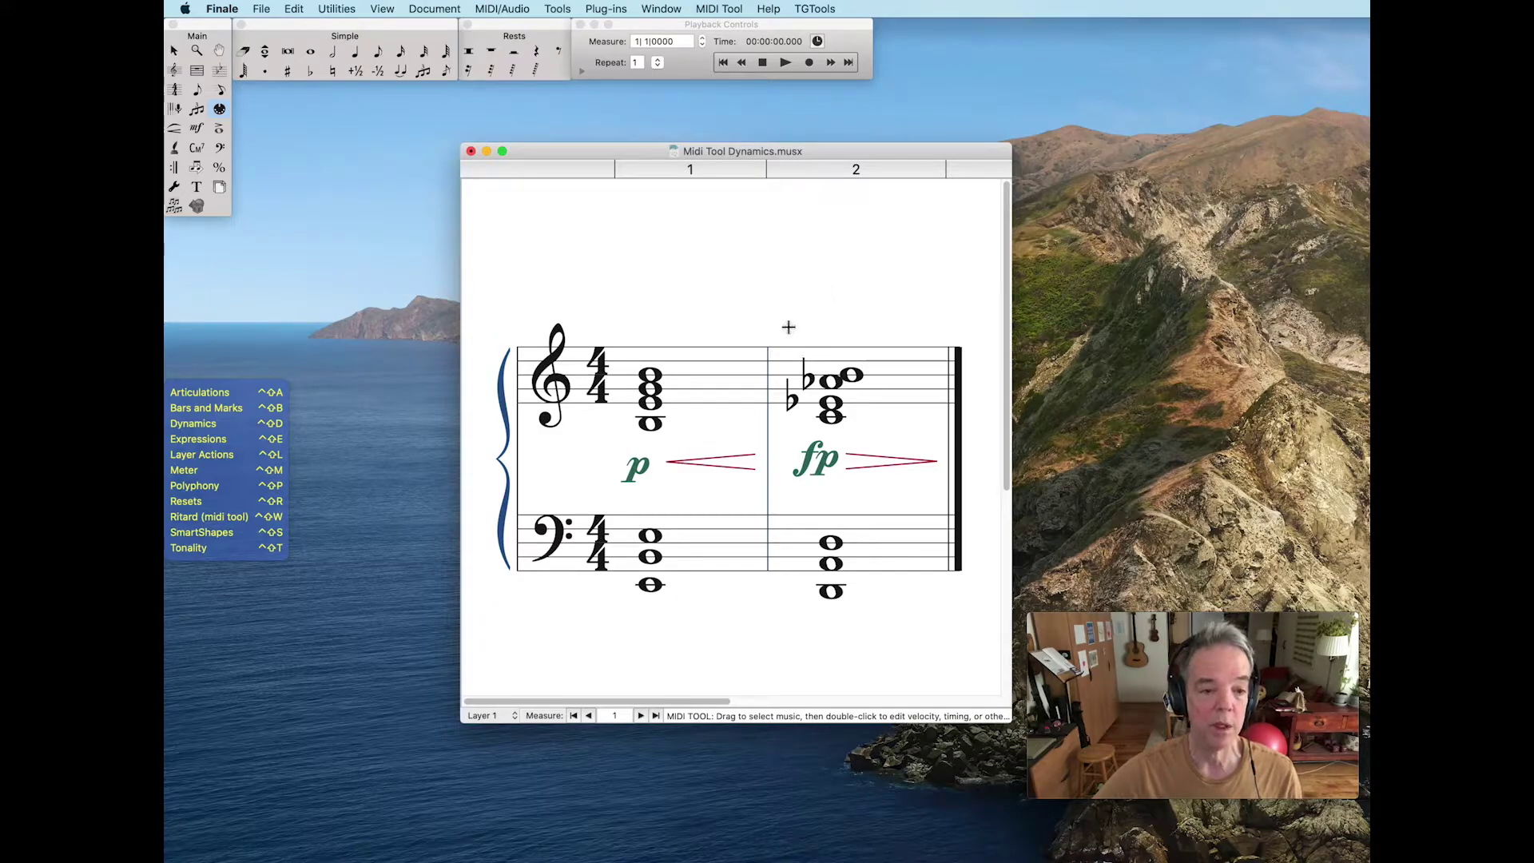
pyautogui.click(882, 377)
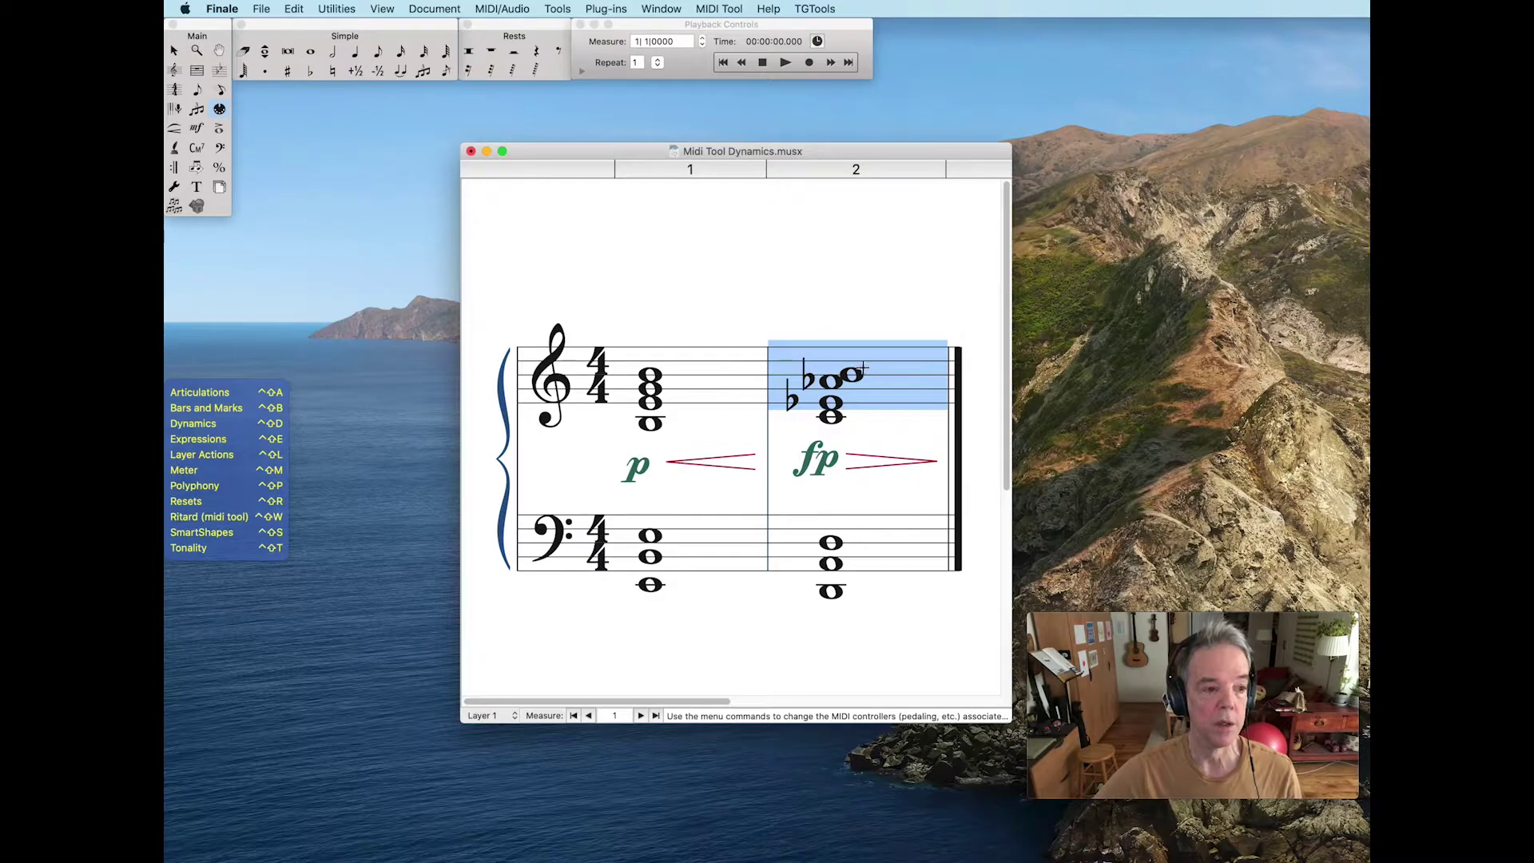
pyautogui.click(222, 130)
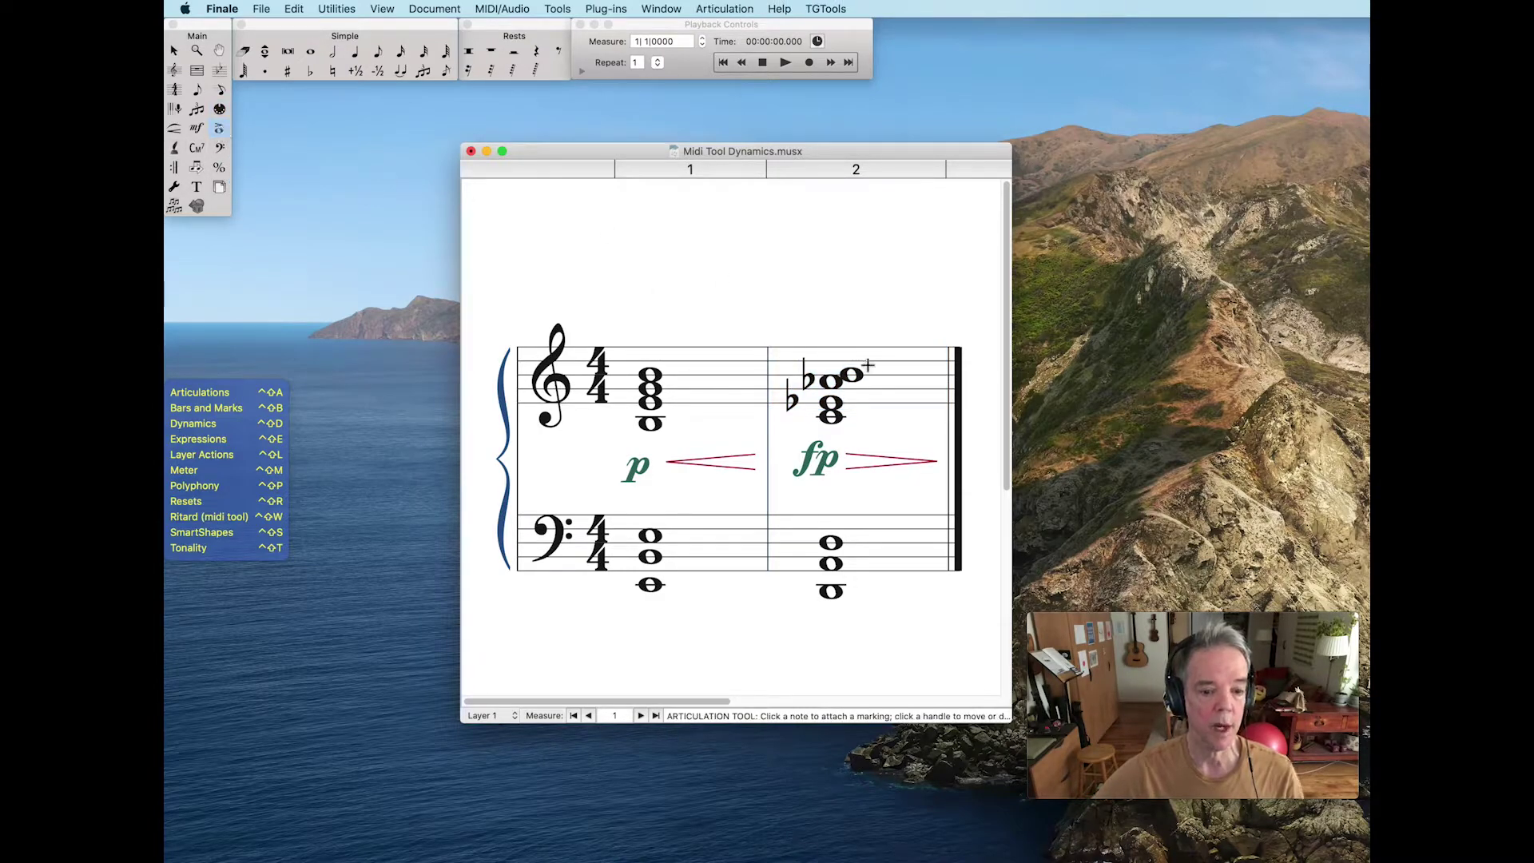
pyautogui.click(850, 374)
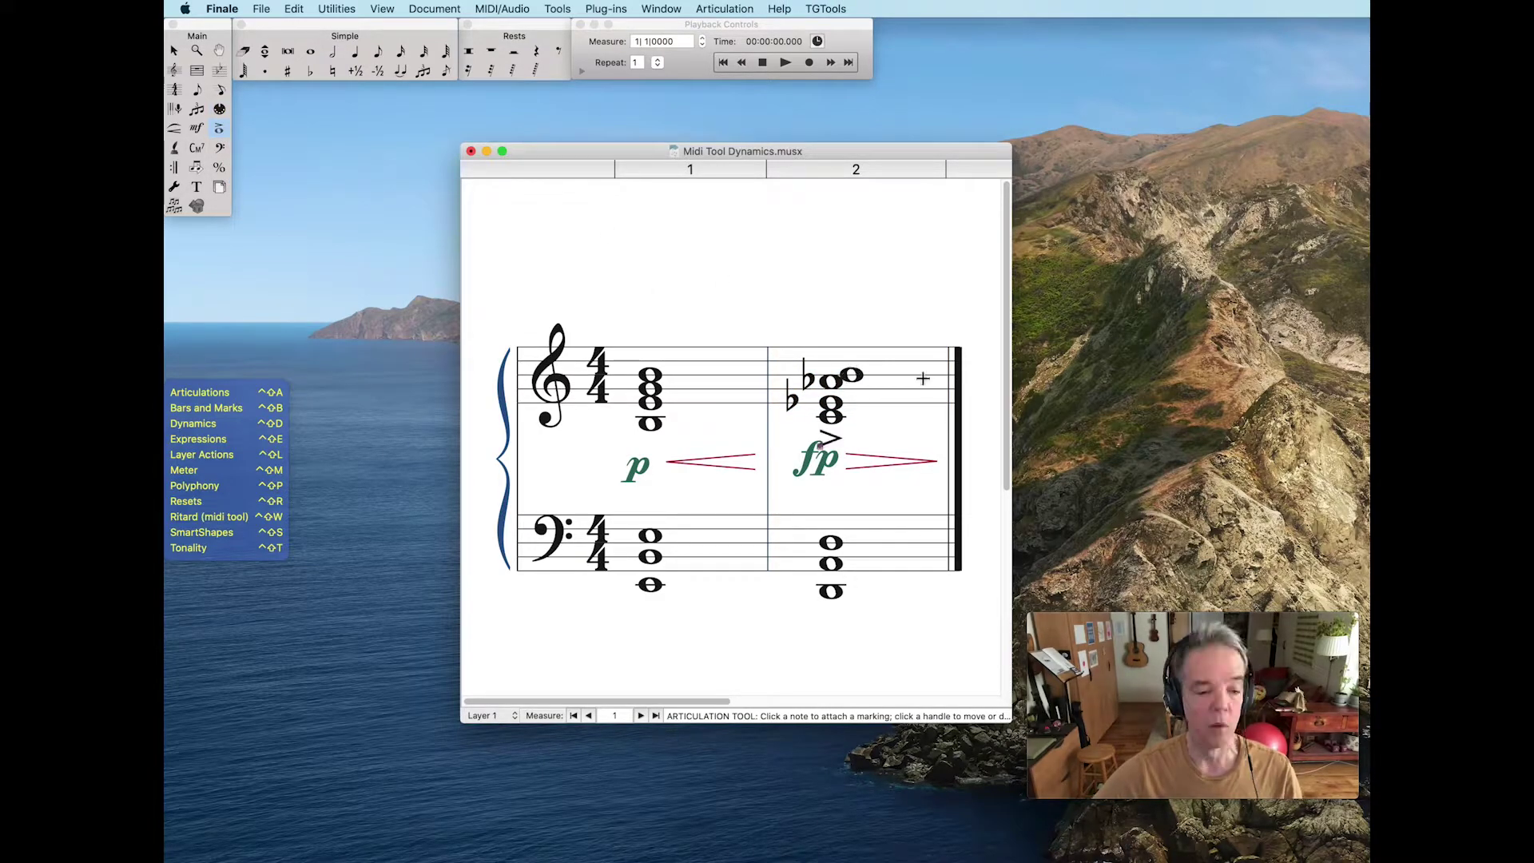
pyautogui.press('Delete')
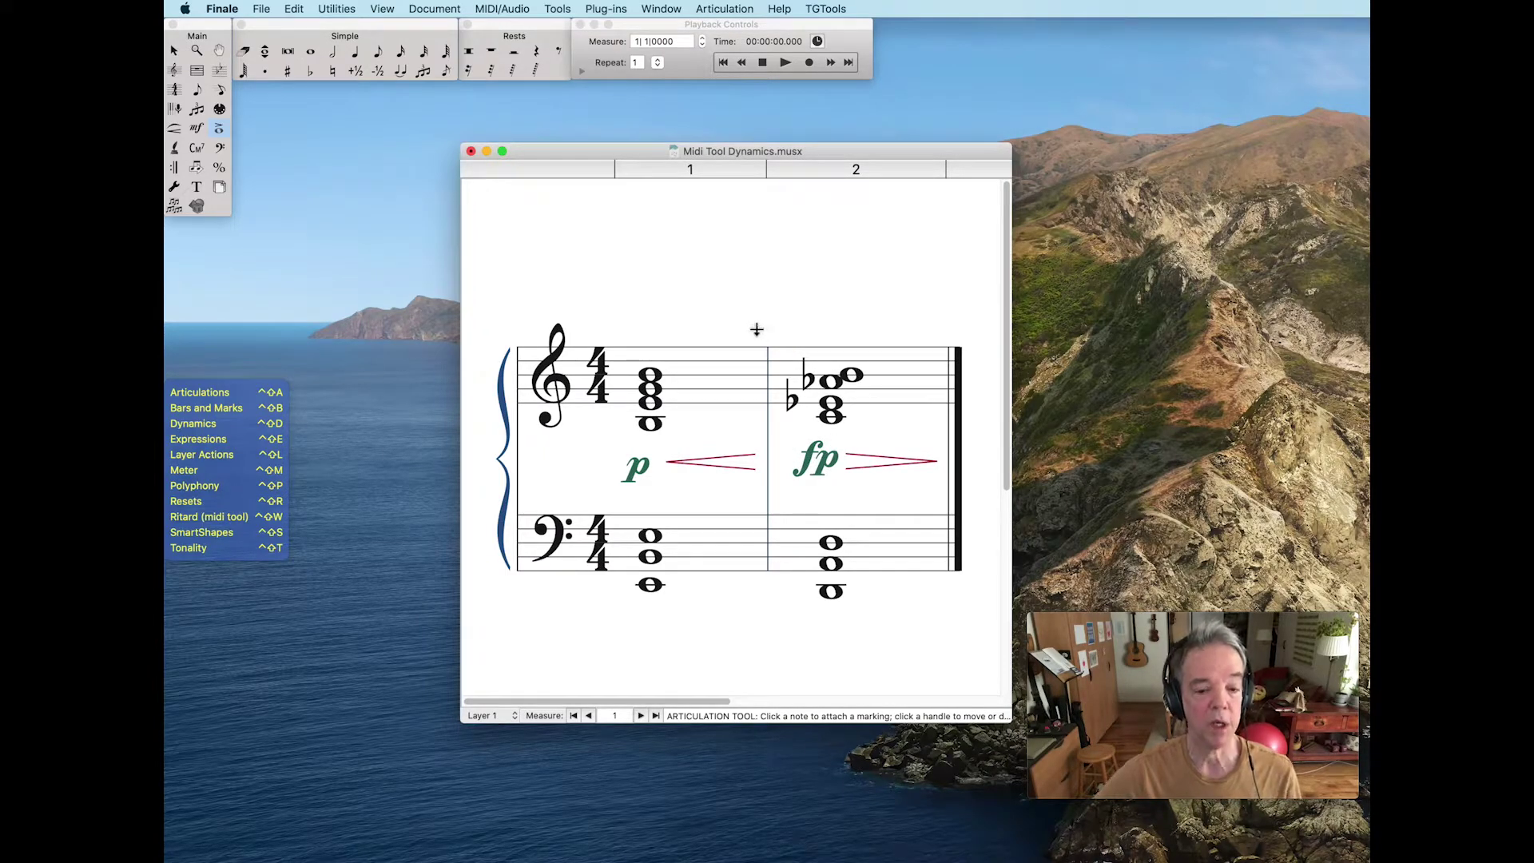
# - Select measure 2 on both staves and enter key velocity 127 in Set To
pyautogui.click(174, 50)
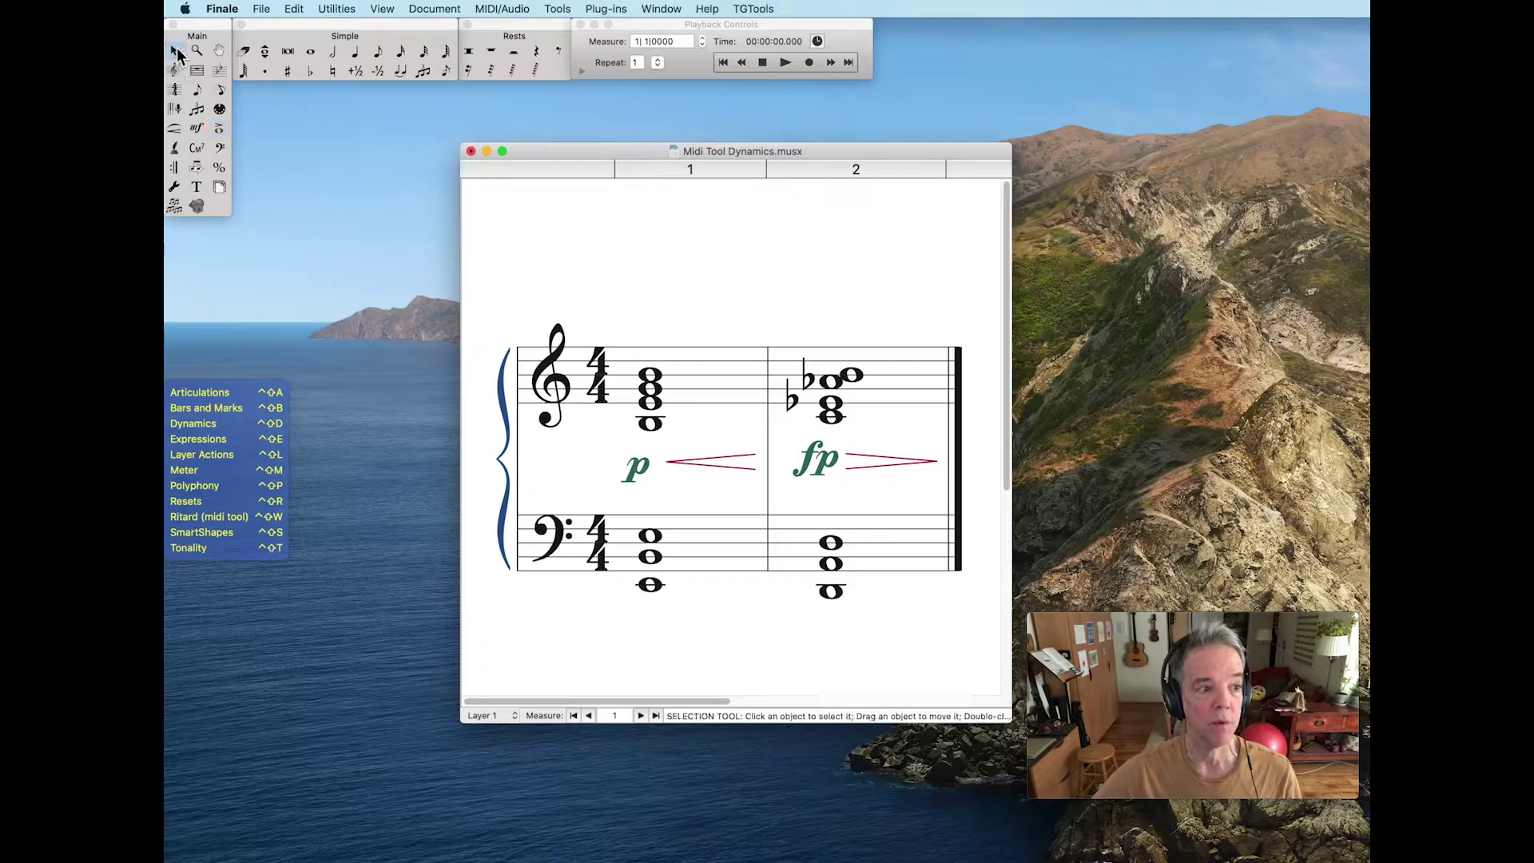
pyautogui.click(896, 385)
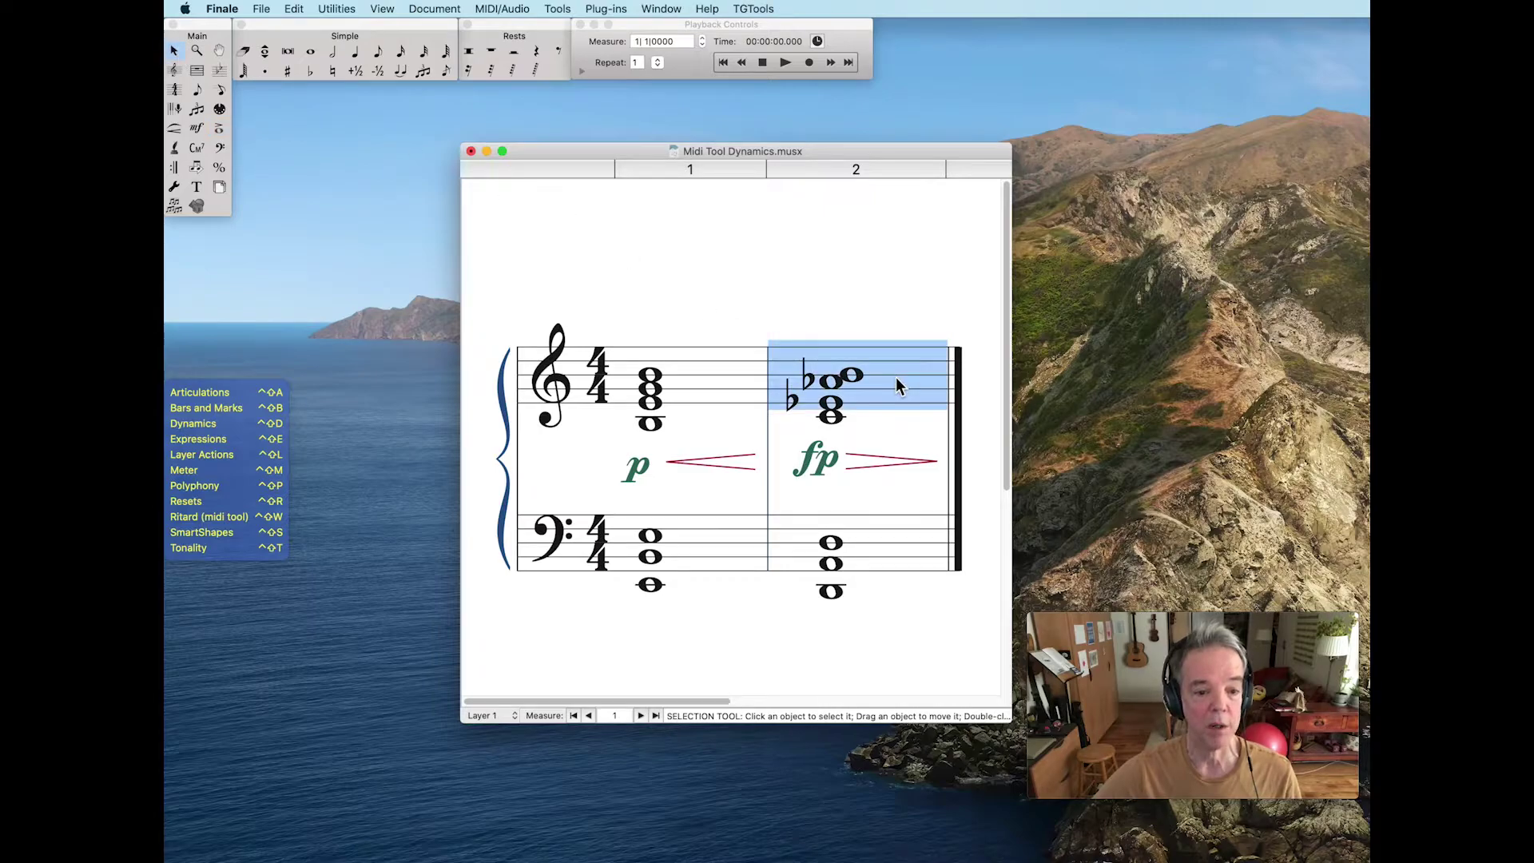
pyautogui.click(823, 309)
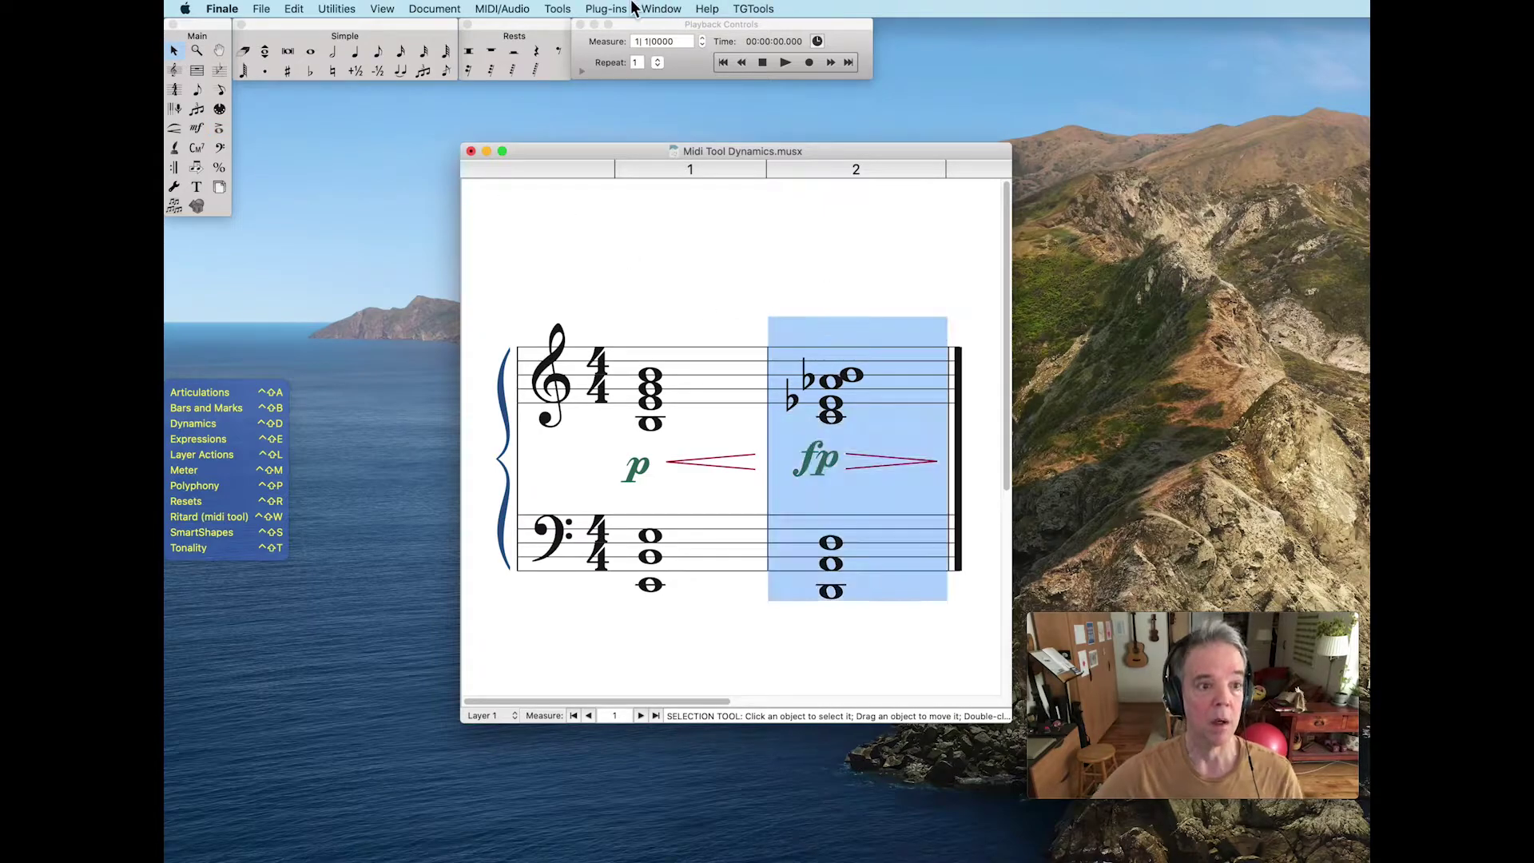
pyautogui.click(220, 109)
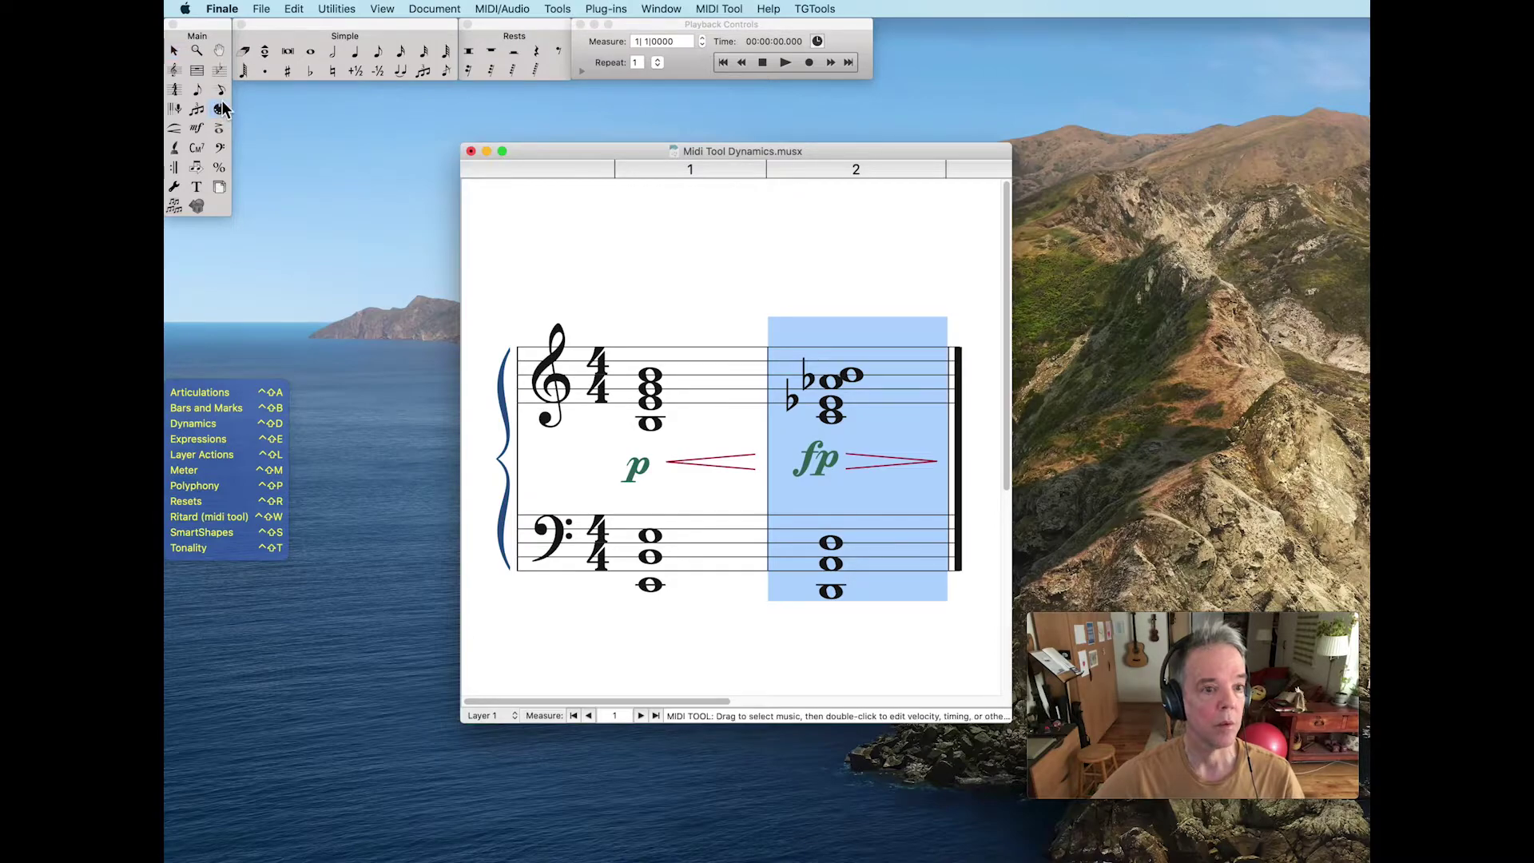
pyautogui.click(718, 9)
pyautogui.click(727, 29)
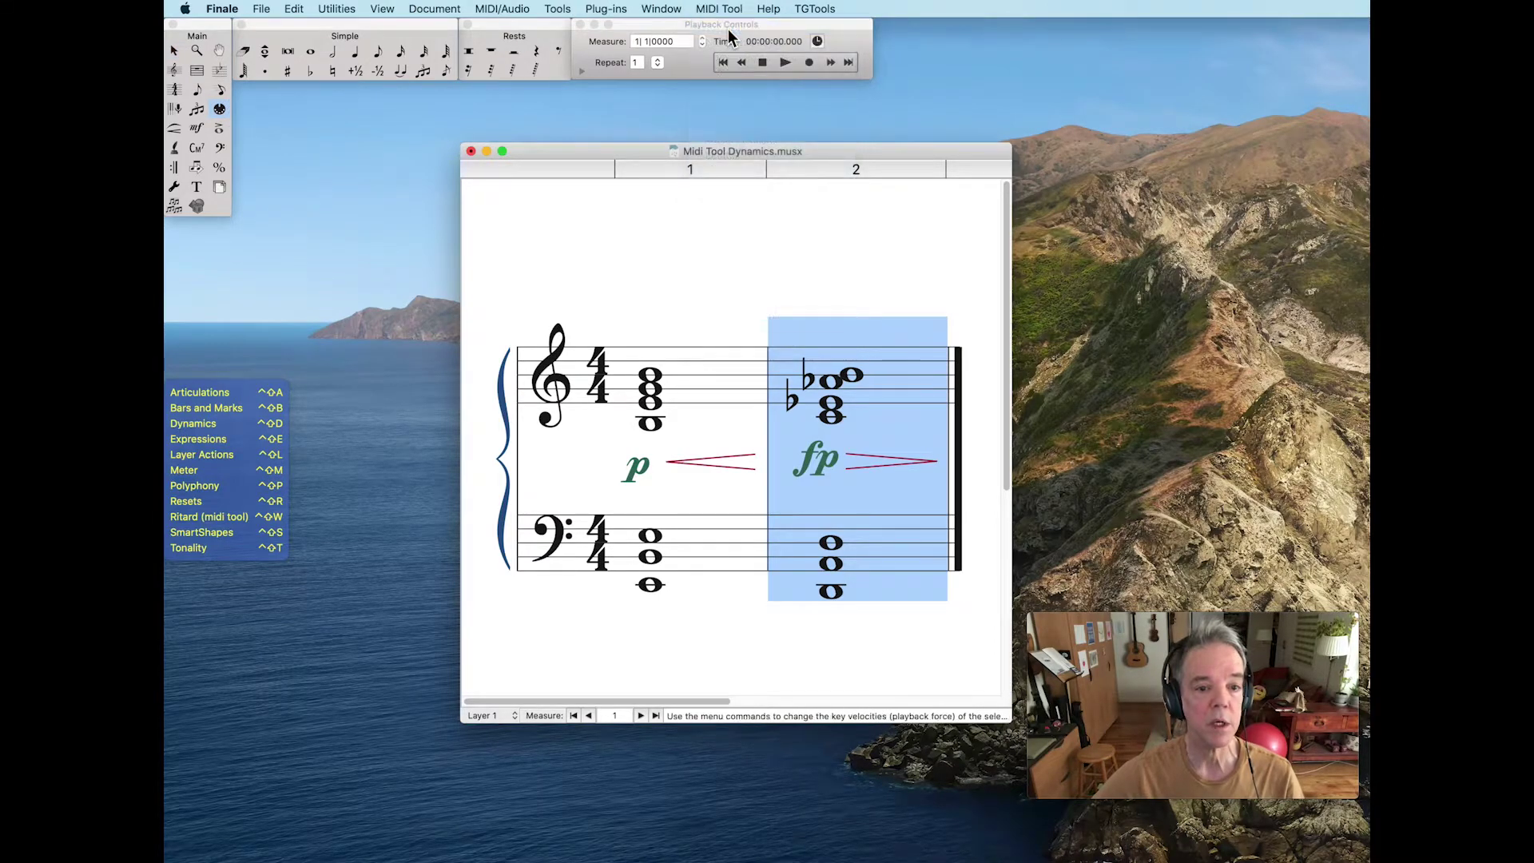
pyautogui.click(718, 9)
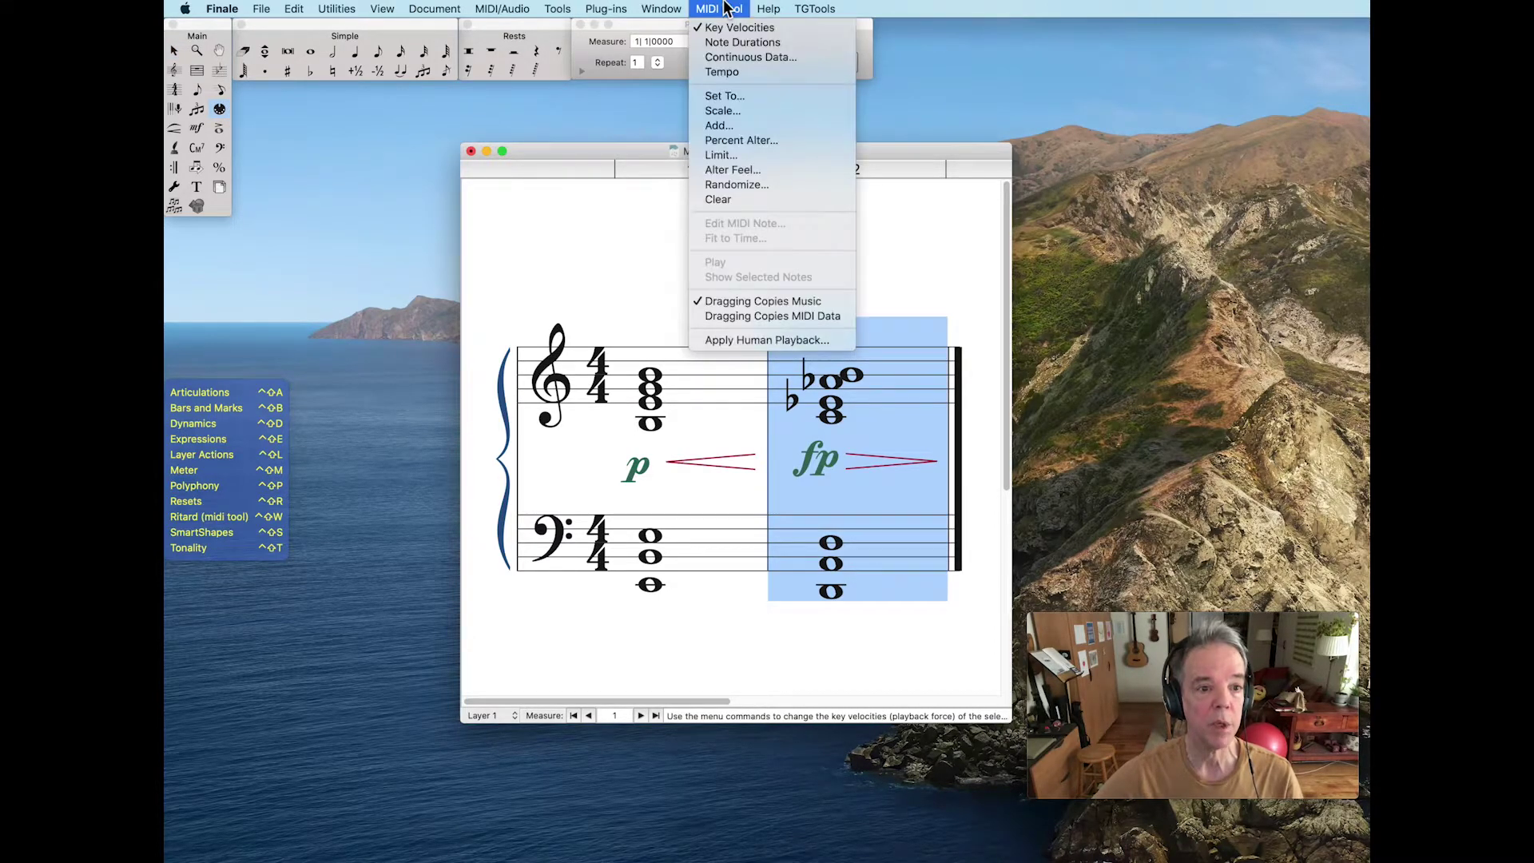
pyautogui.click(731, 97)
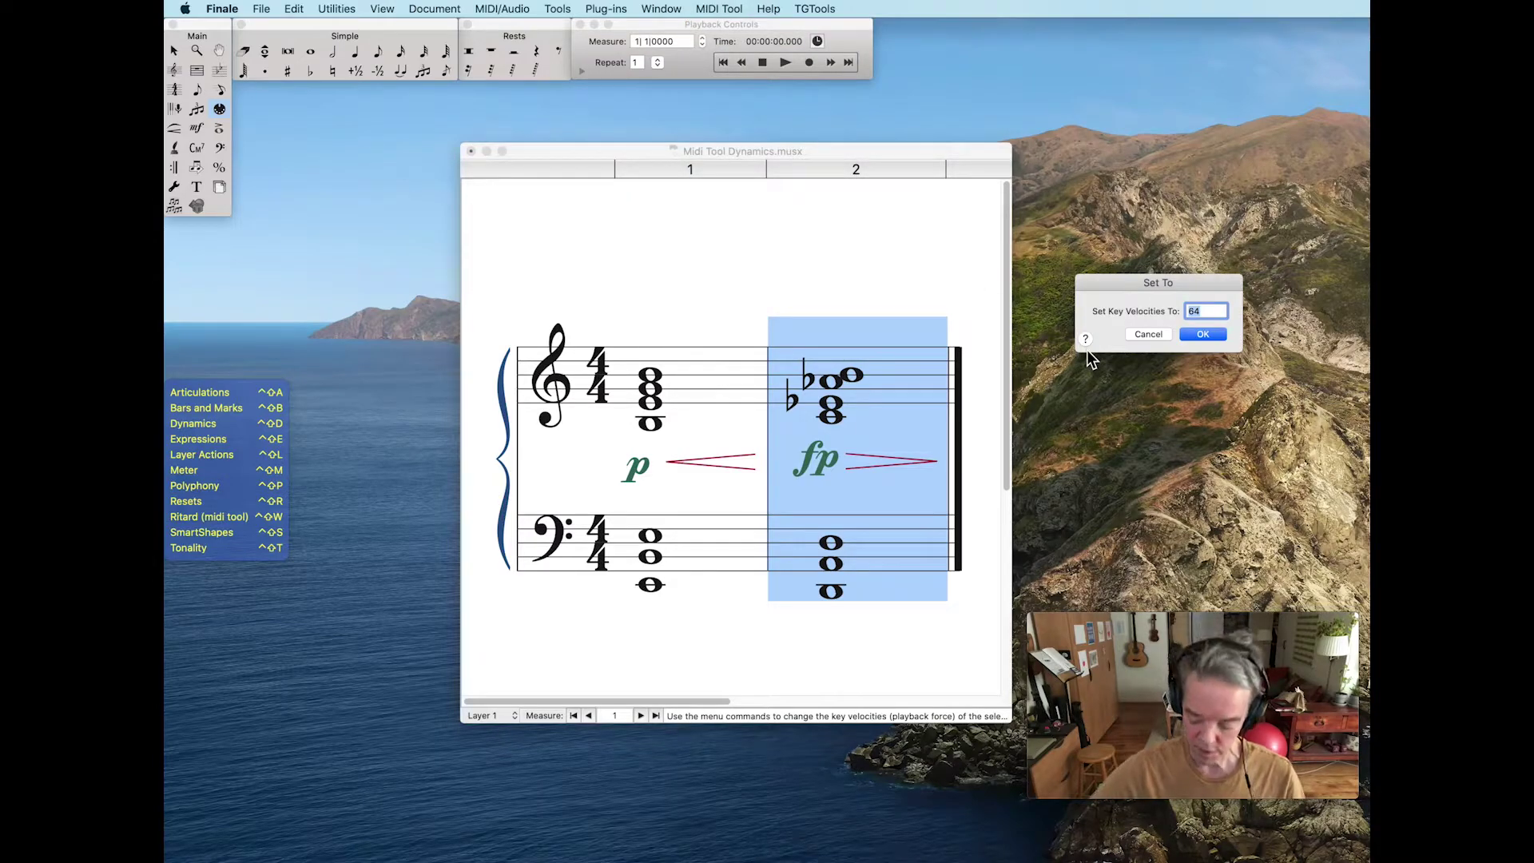
pyautogui.write('127')
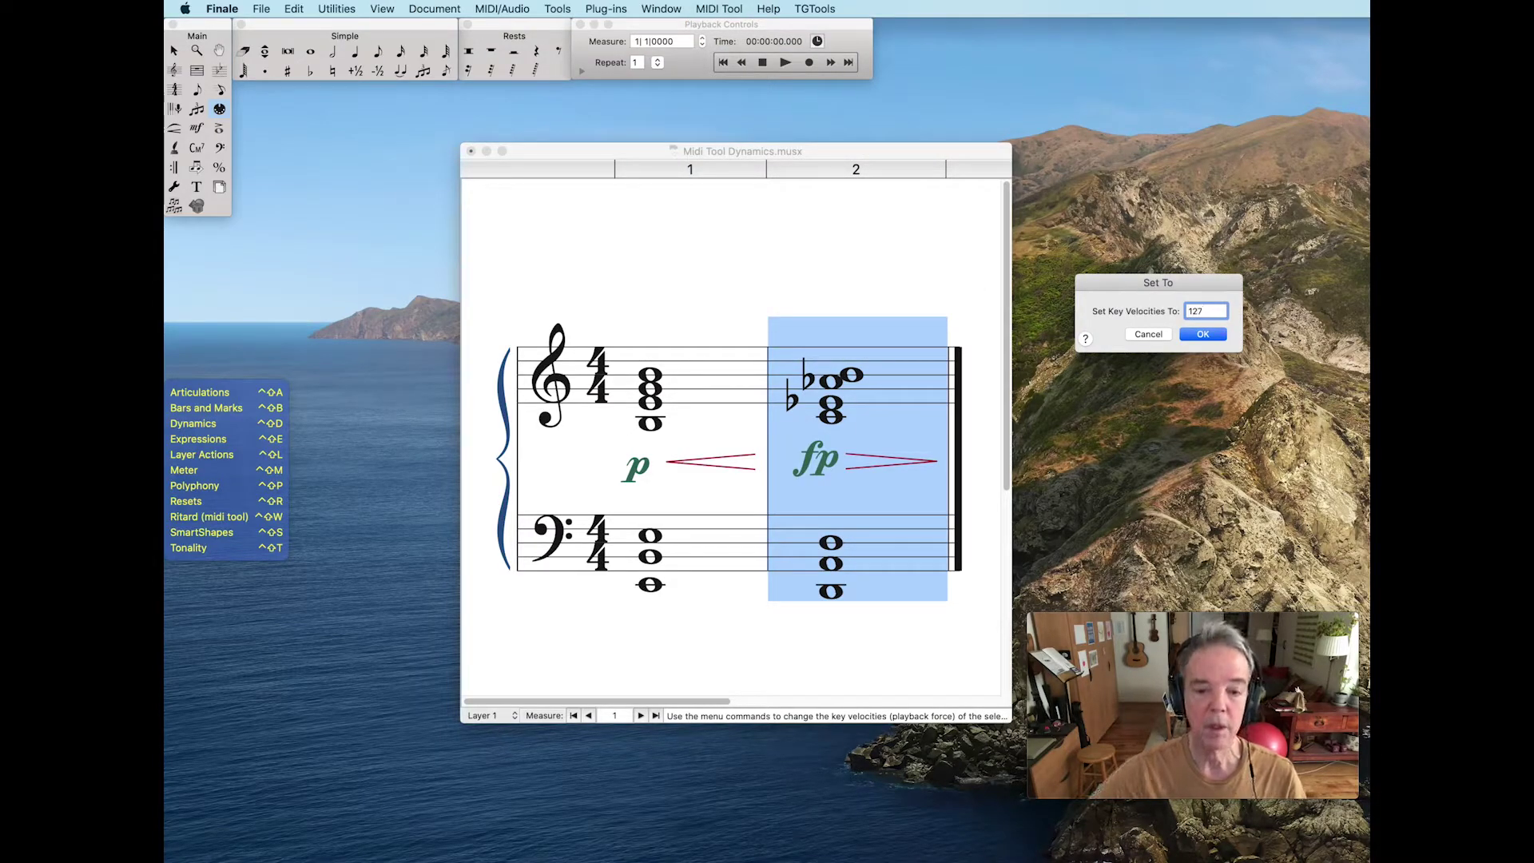
# - Apply key velocity 127, switch back to Modulation continuous data, and deselect
pyautogui.click(1203, 334)
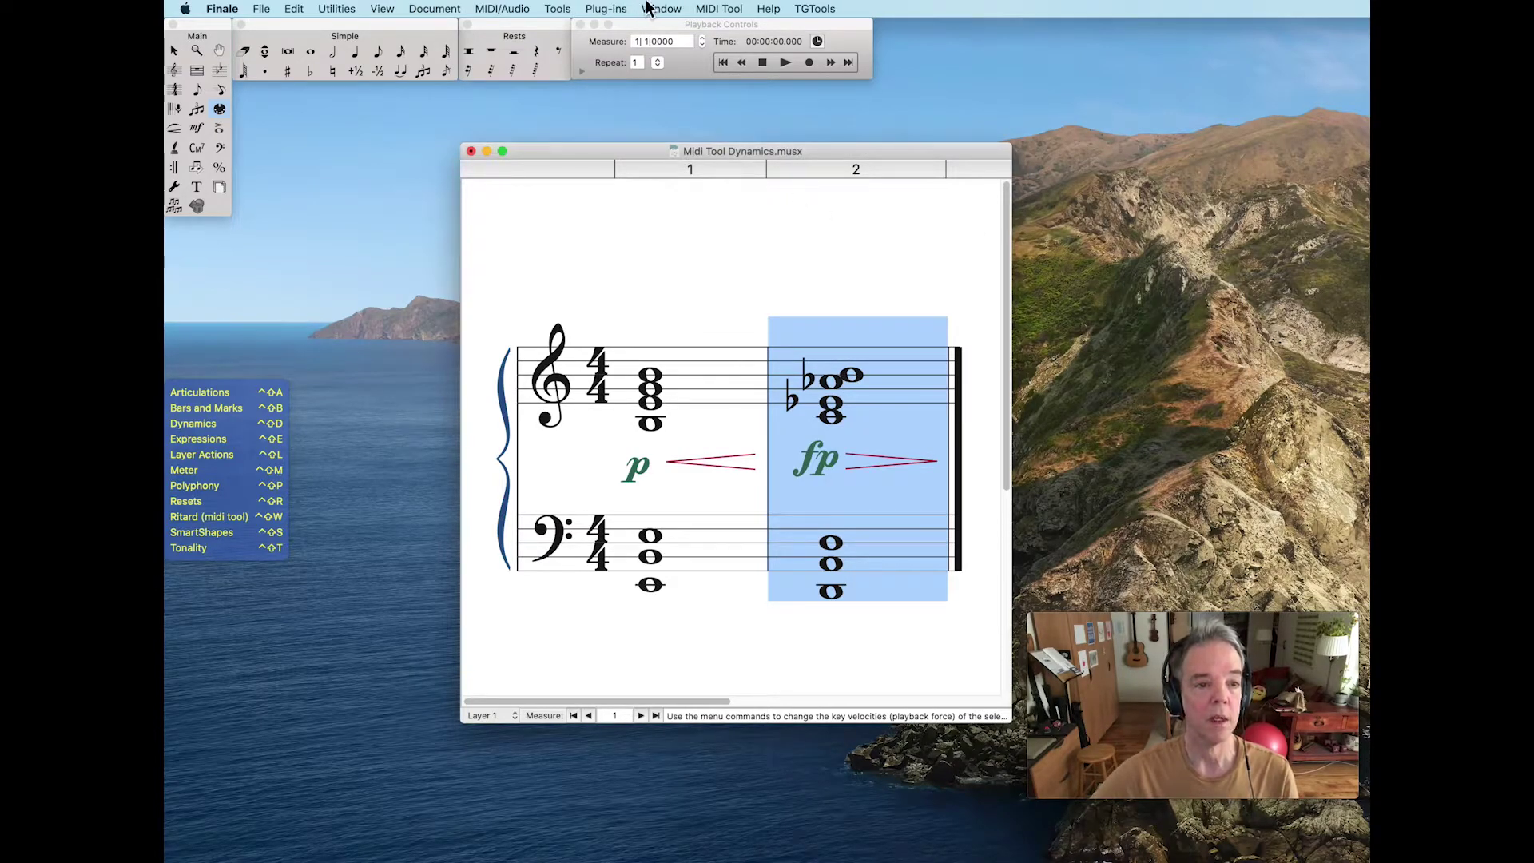
pyautogui.click(719, 9)
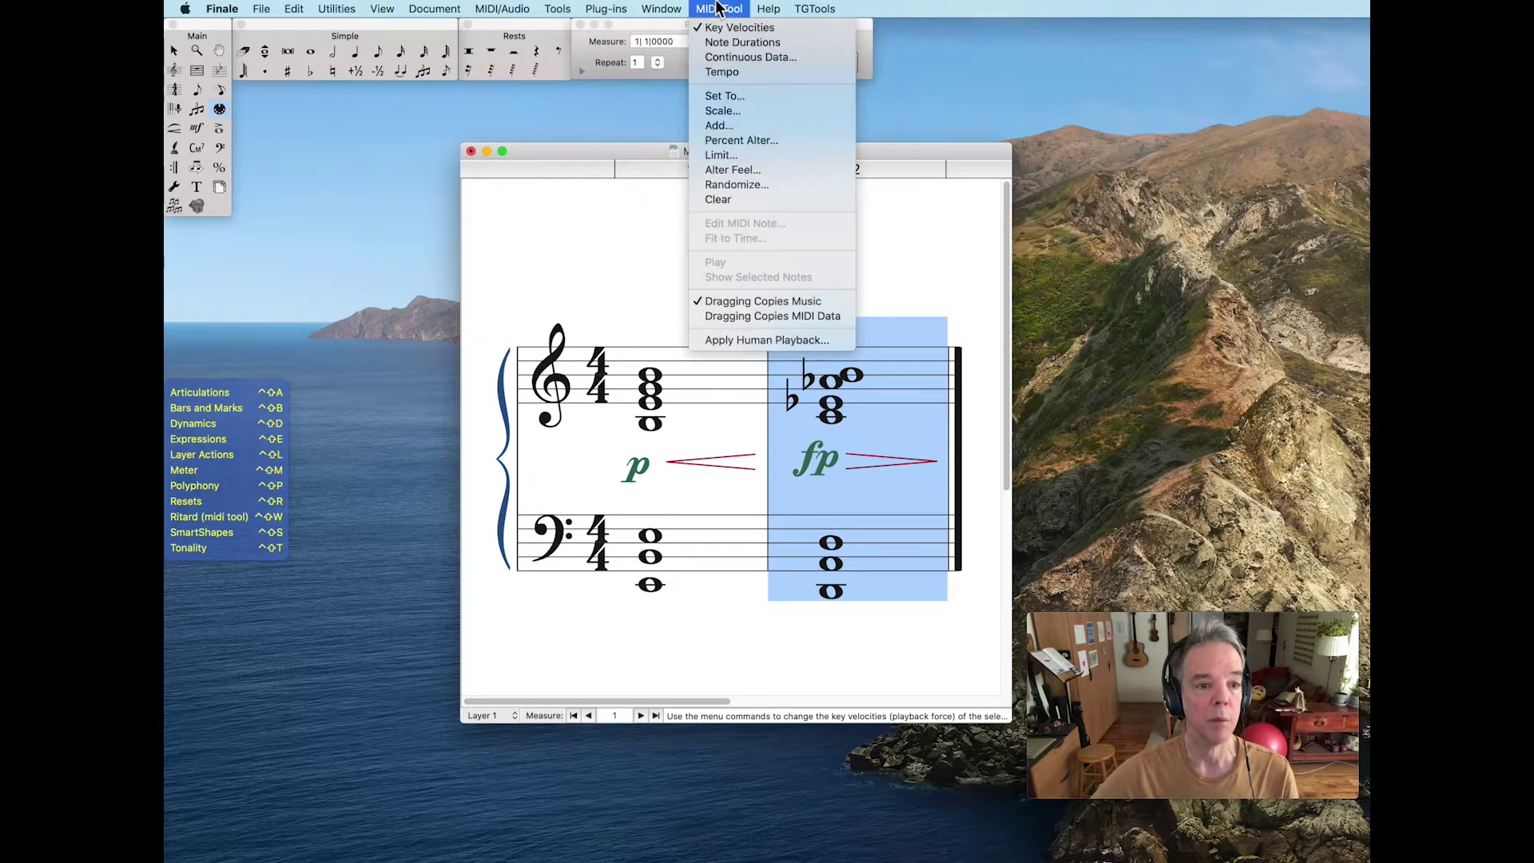
pyautogui.click(729, 57)
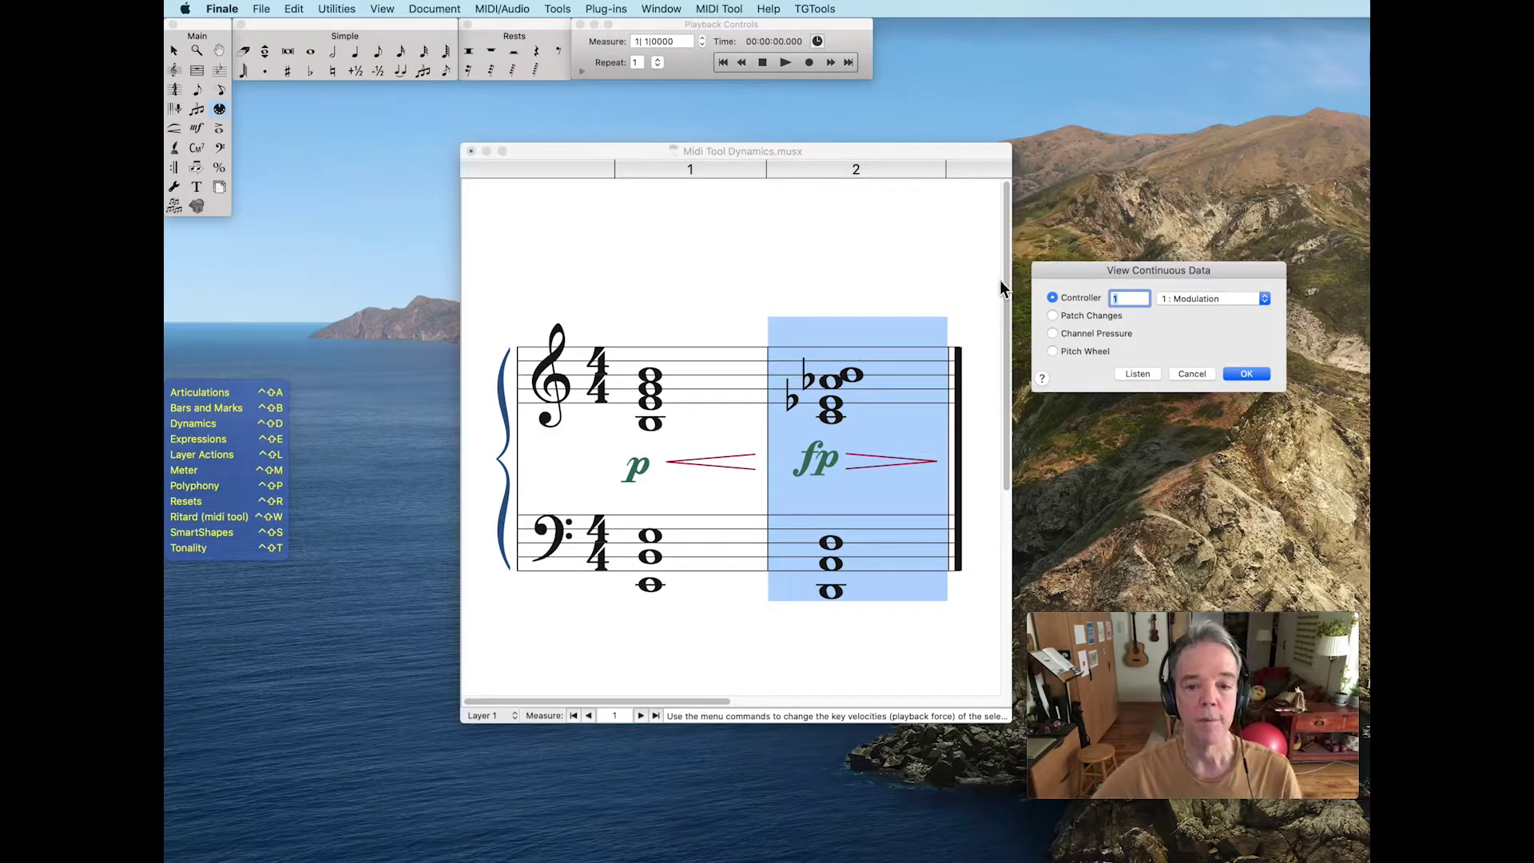
pyautogui.click(1235, 369)
pyautogui.click(803, 275)
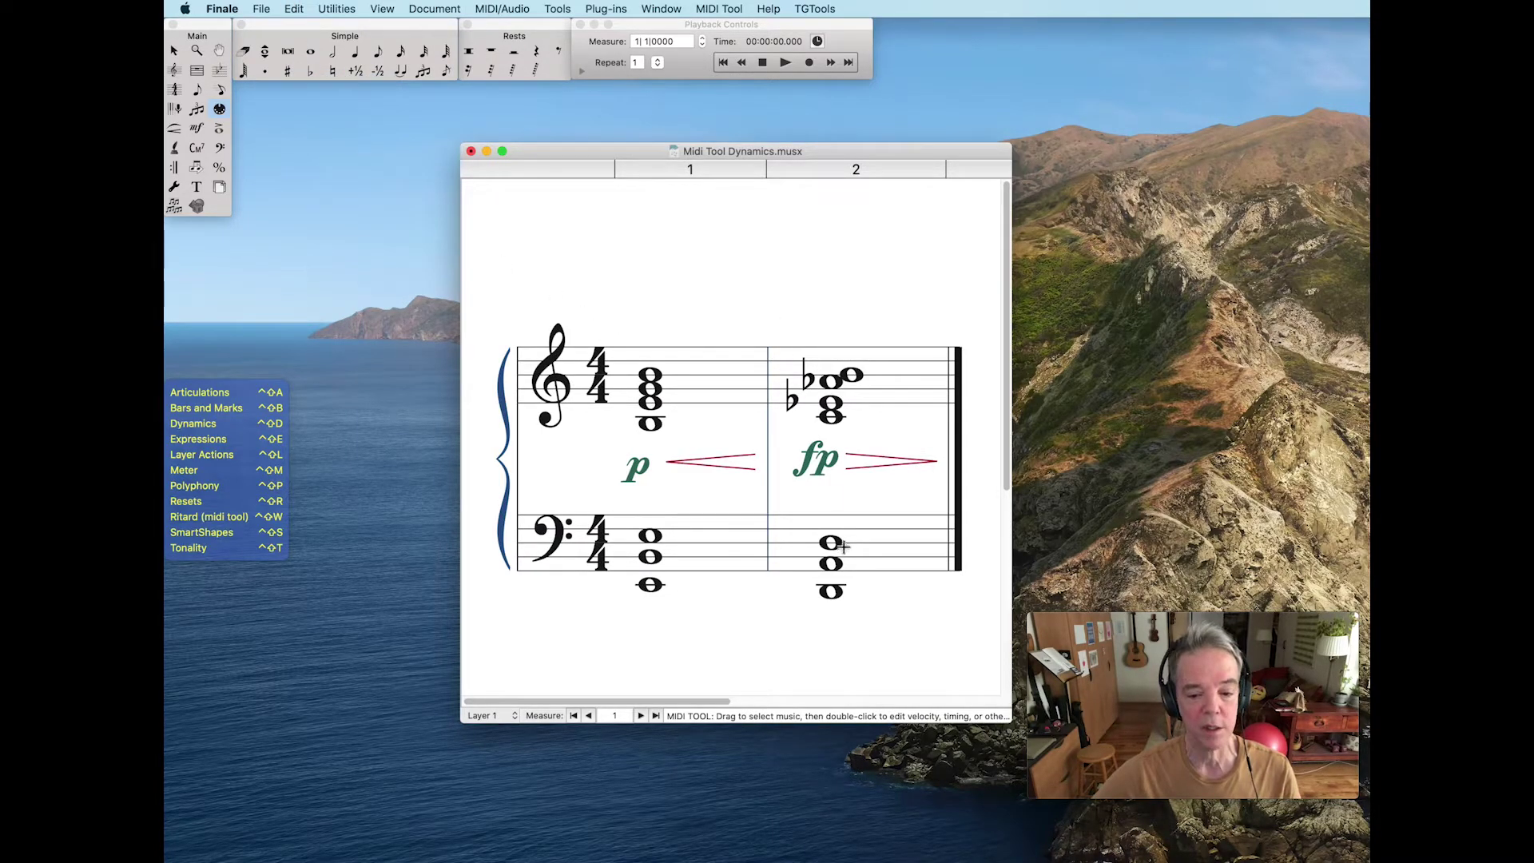
# - Select the region from staff 2 to staff 3, measure 2 EDU 0 through EDU 150
pyautogui.click(294, 9)
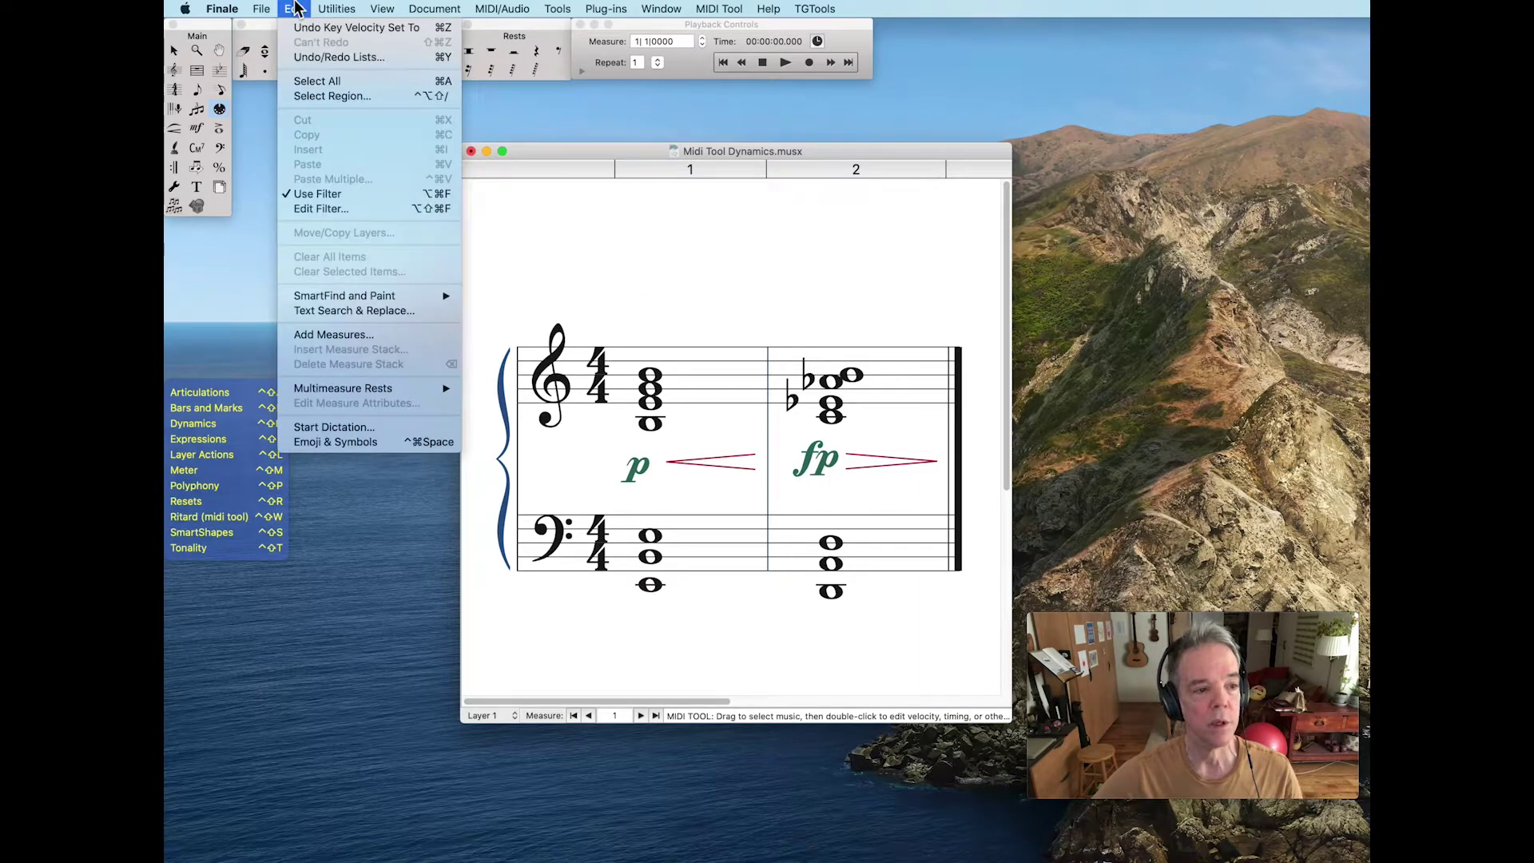
pyautogui.click(338, 97)
pyautogui.click(1170, 357)
pyautogui.click(1174, 368)
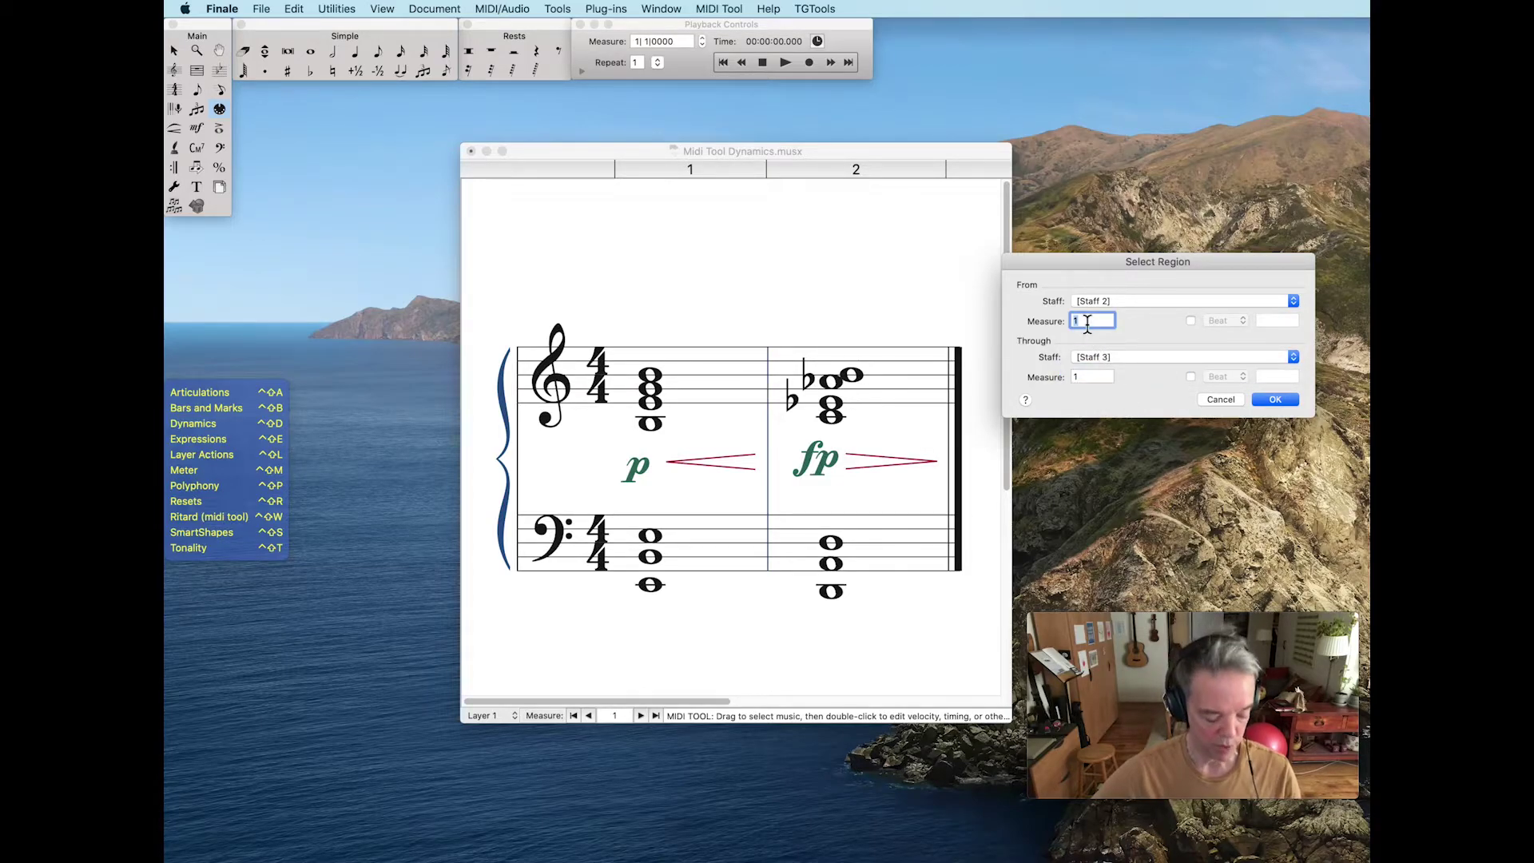
pyautogui.press('Tab')
pyautogui.write('2')
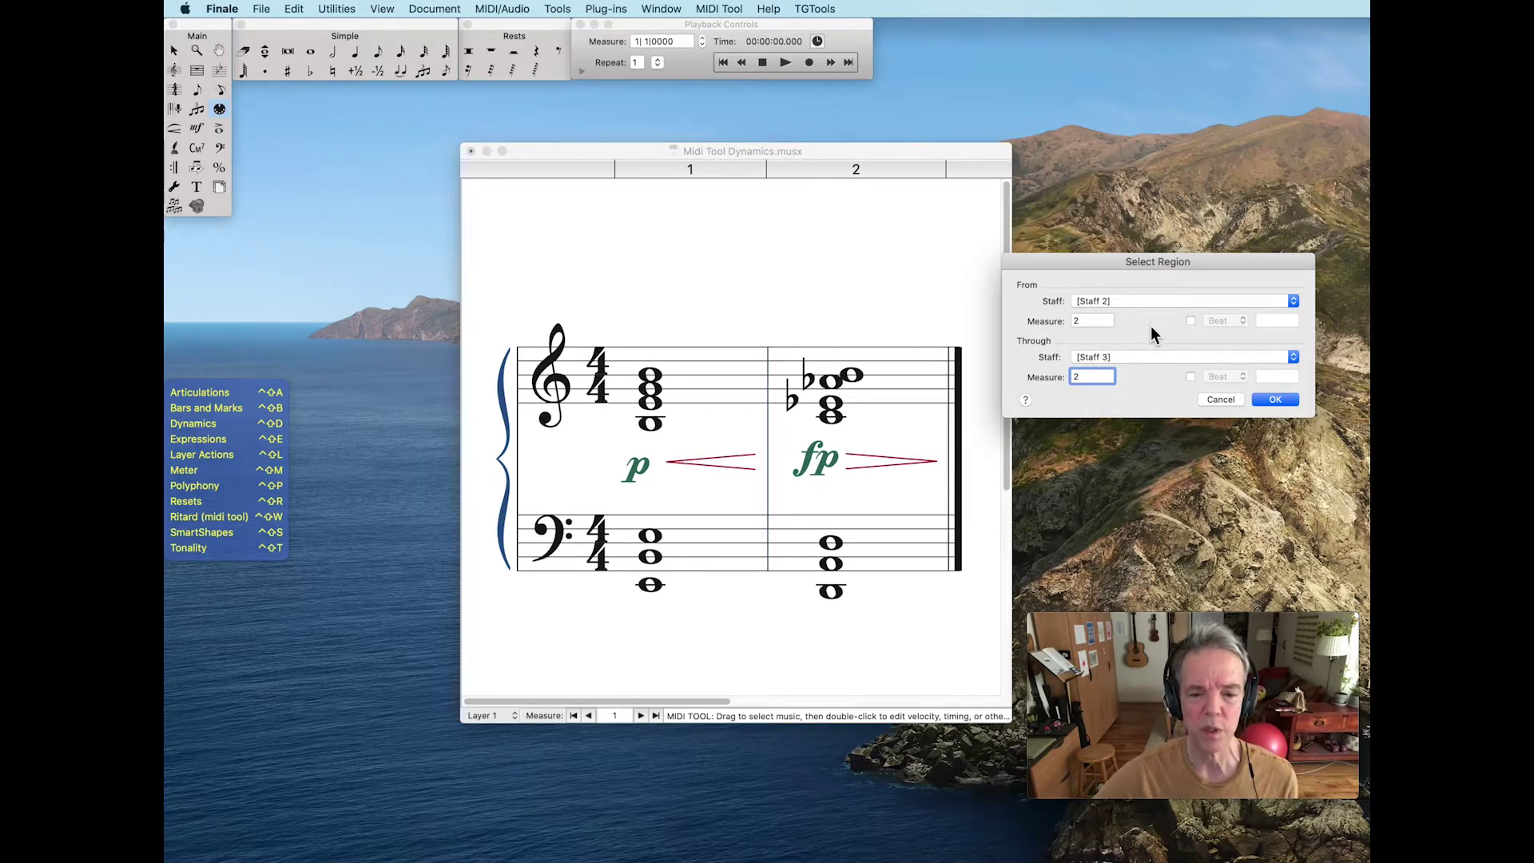
pyautogui.click(1190, 320)
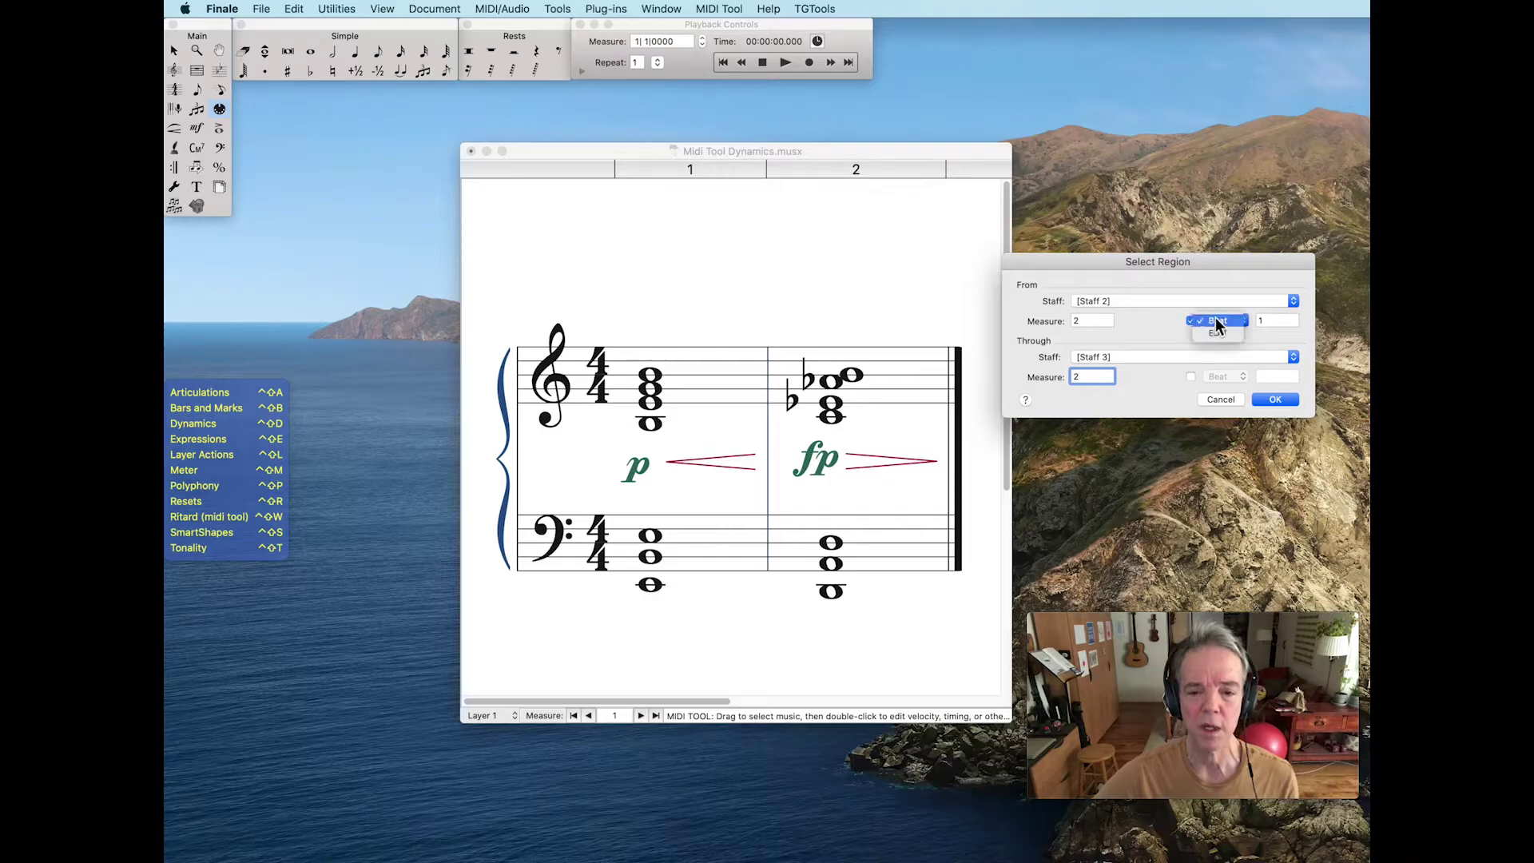
pyautogui.click(1225, 331)
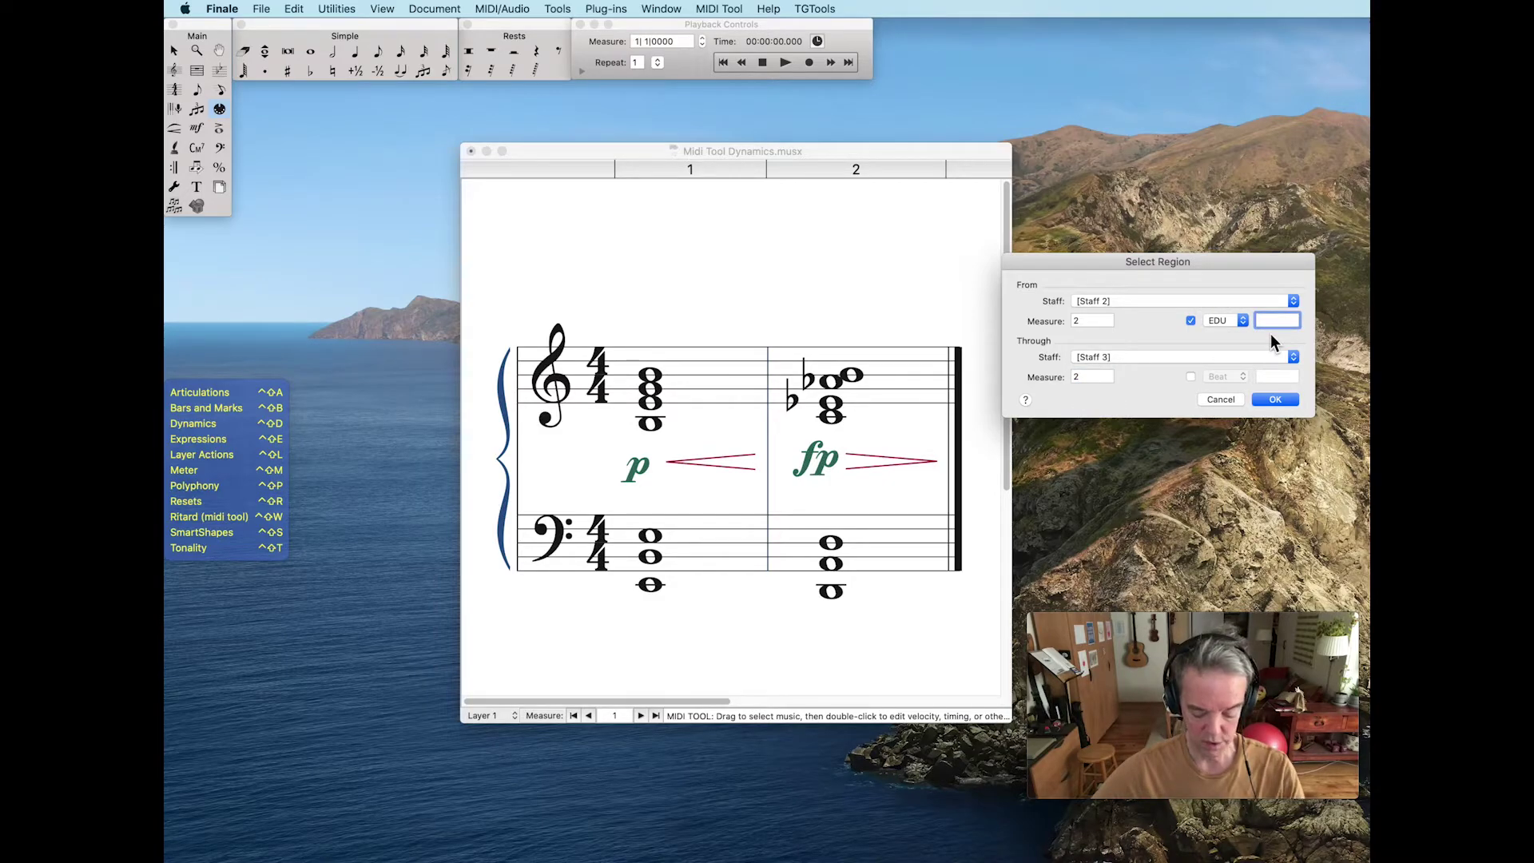
pyautogui.click(1276, 377)
pyautogui.write('150')
pyautogui.click(1275, 399)
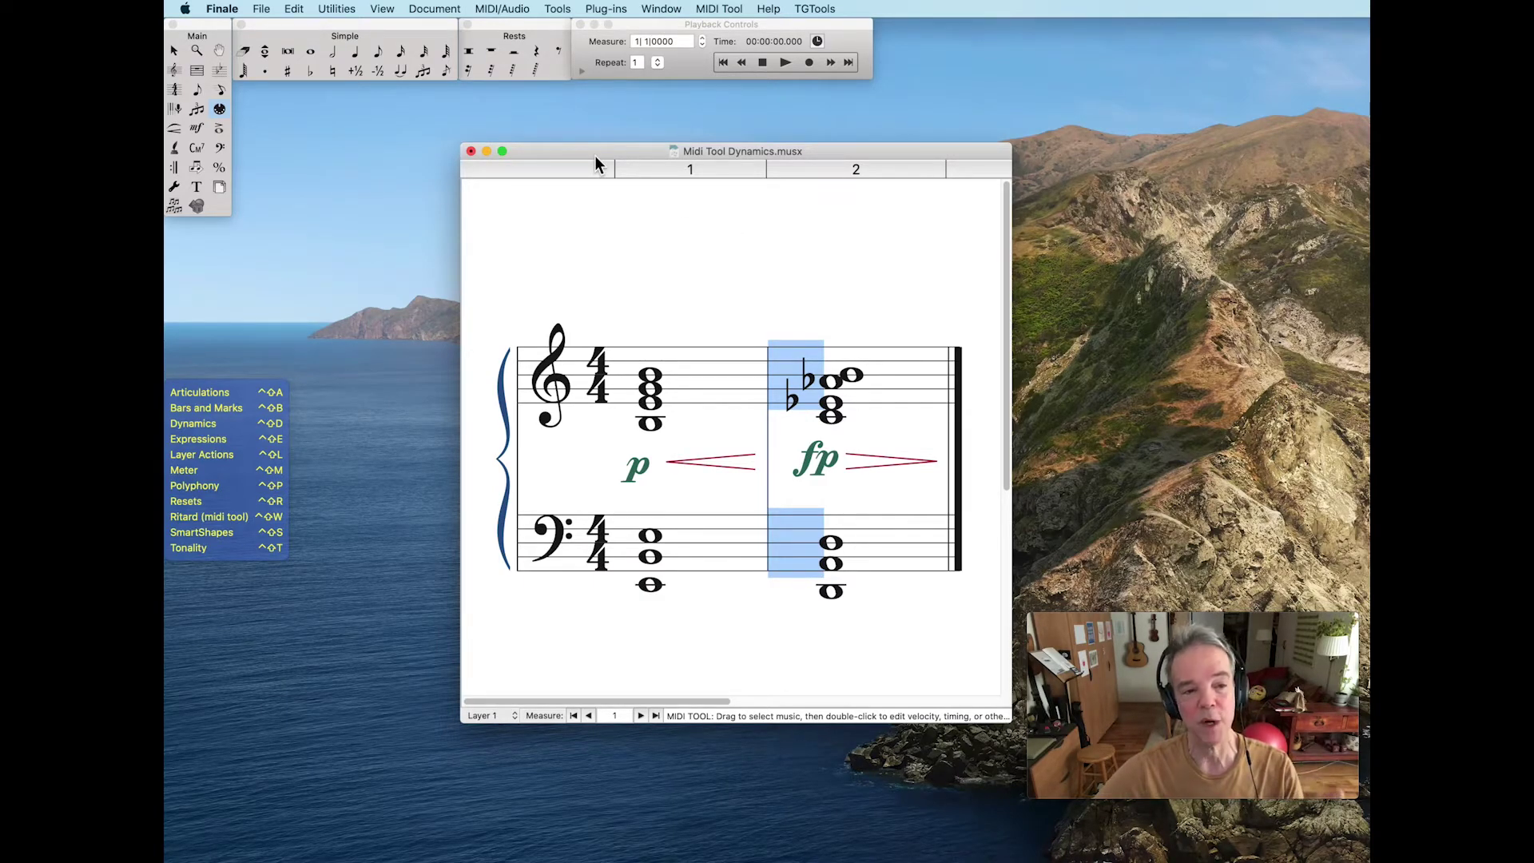
# - Set modulation in the selected region to 127
pyautogui.click(699, 8)
pyautogui.click(735, 160)
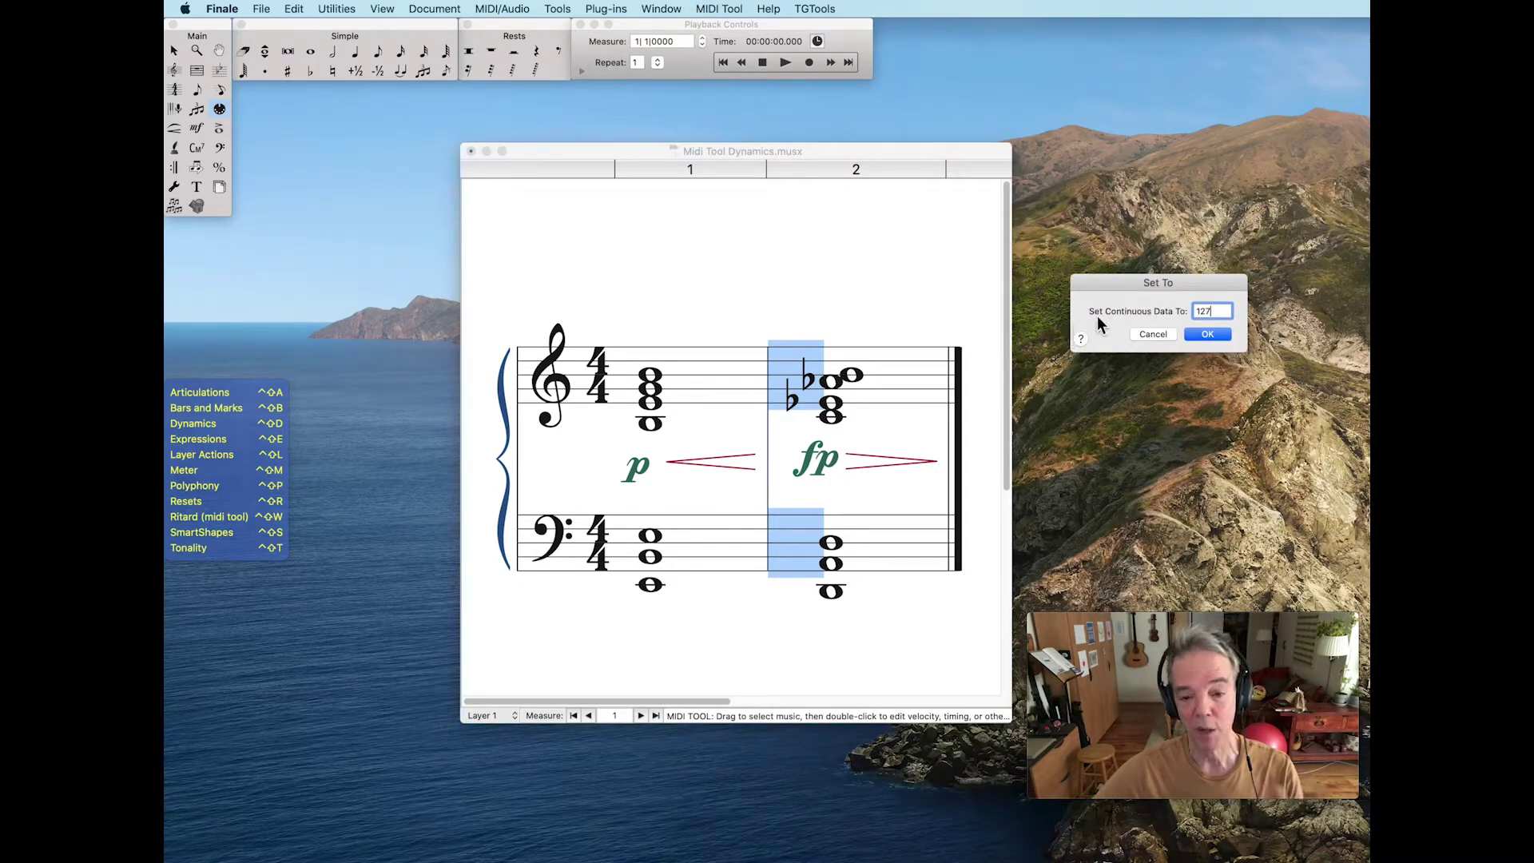
pyautogui.click(1214, 334)
pyautogui.click(293, 8)
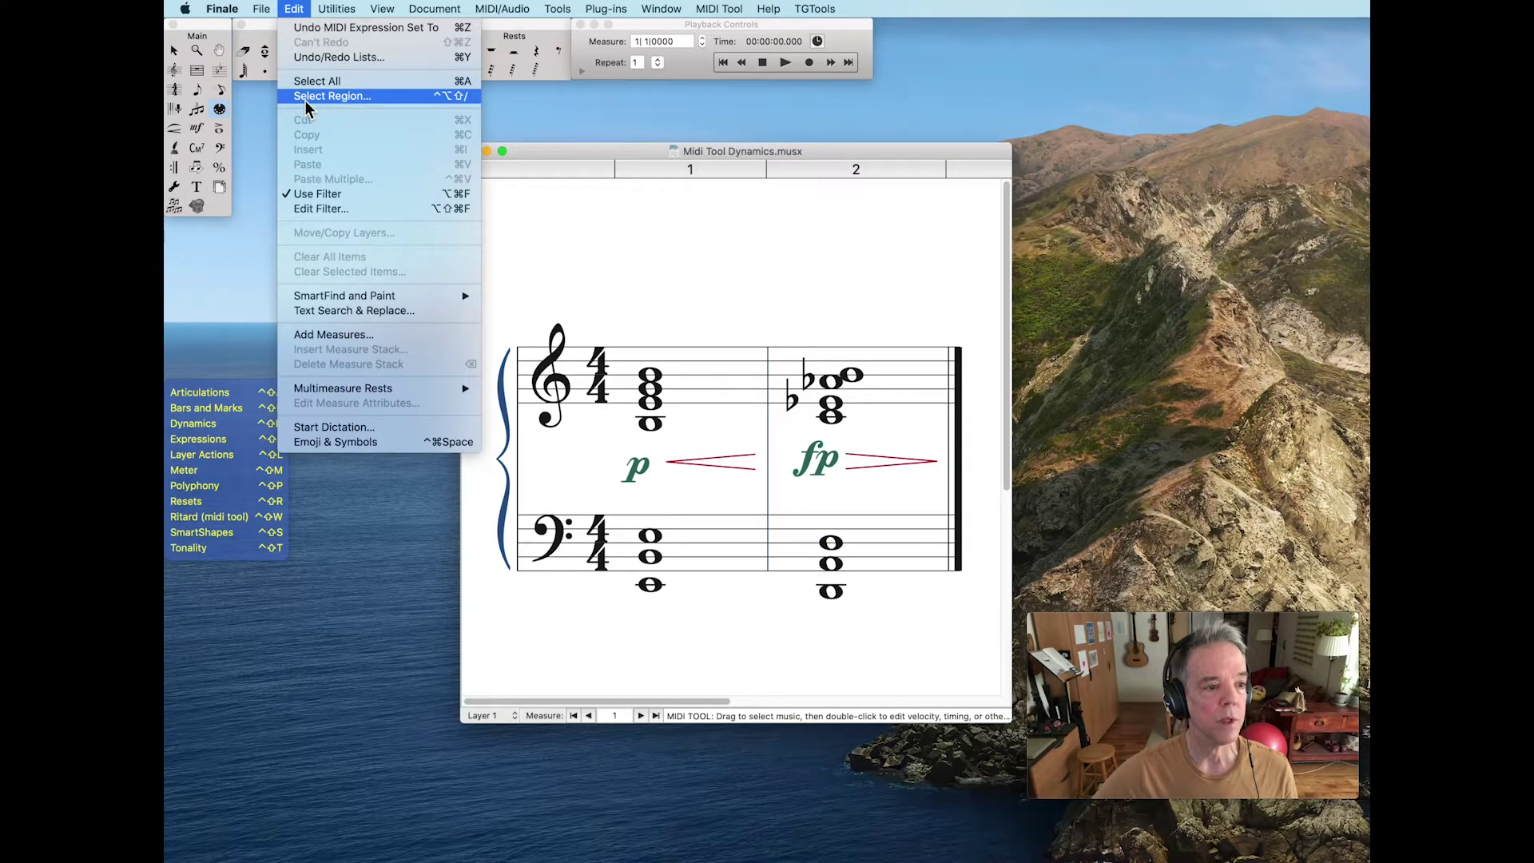
# - Select staff 2's measure 2 region from EDU 151 through beat 4
pyautogui.click(305, 98)
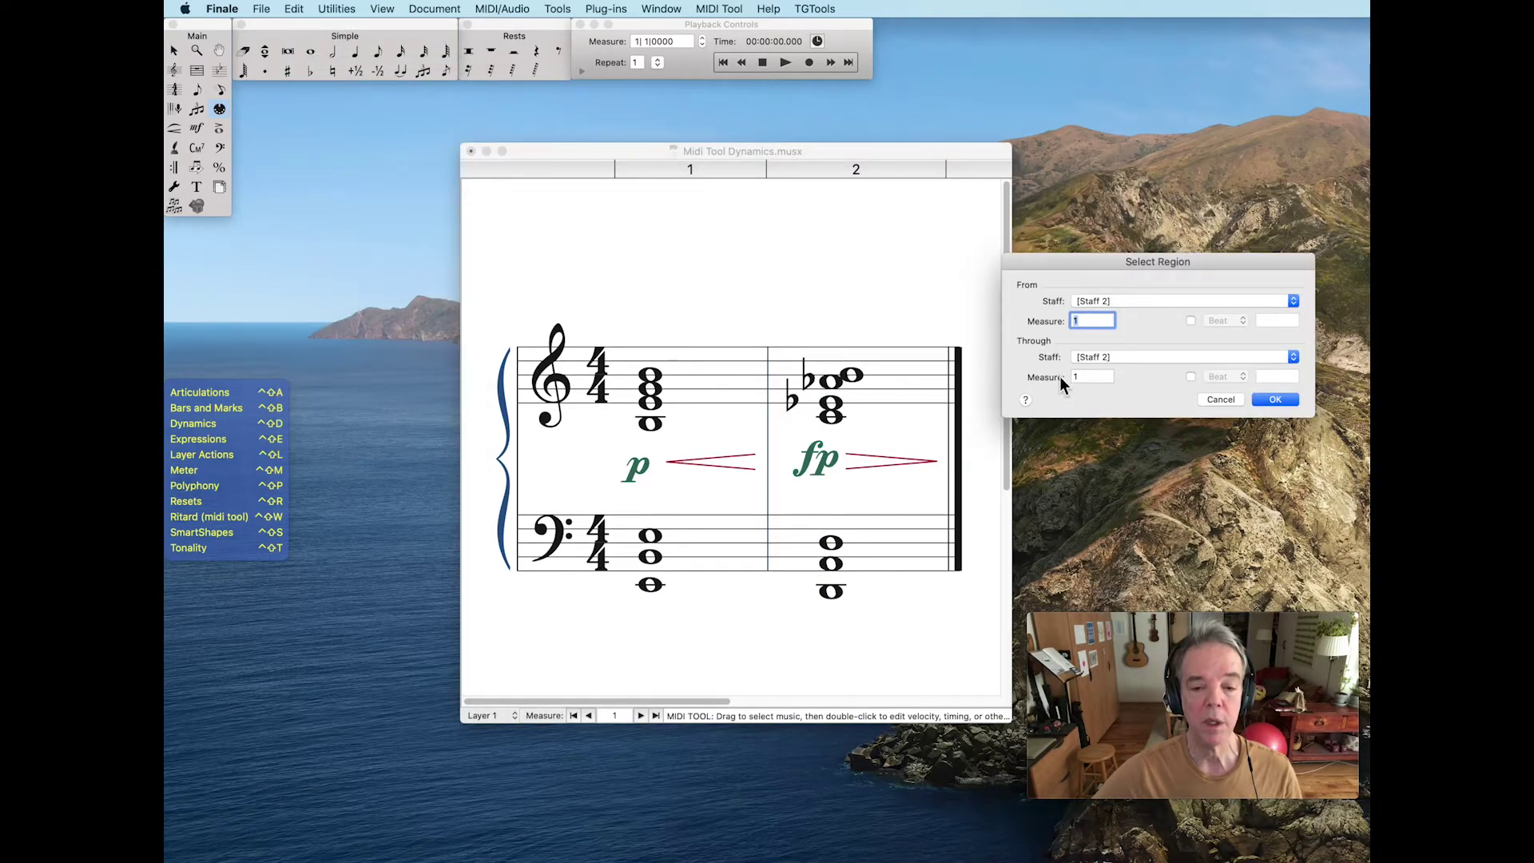
pyautogui.write('2')
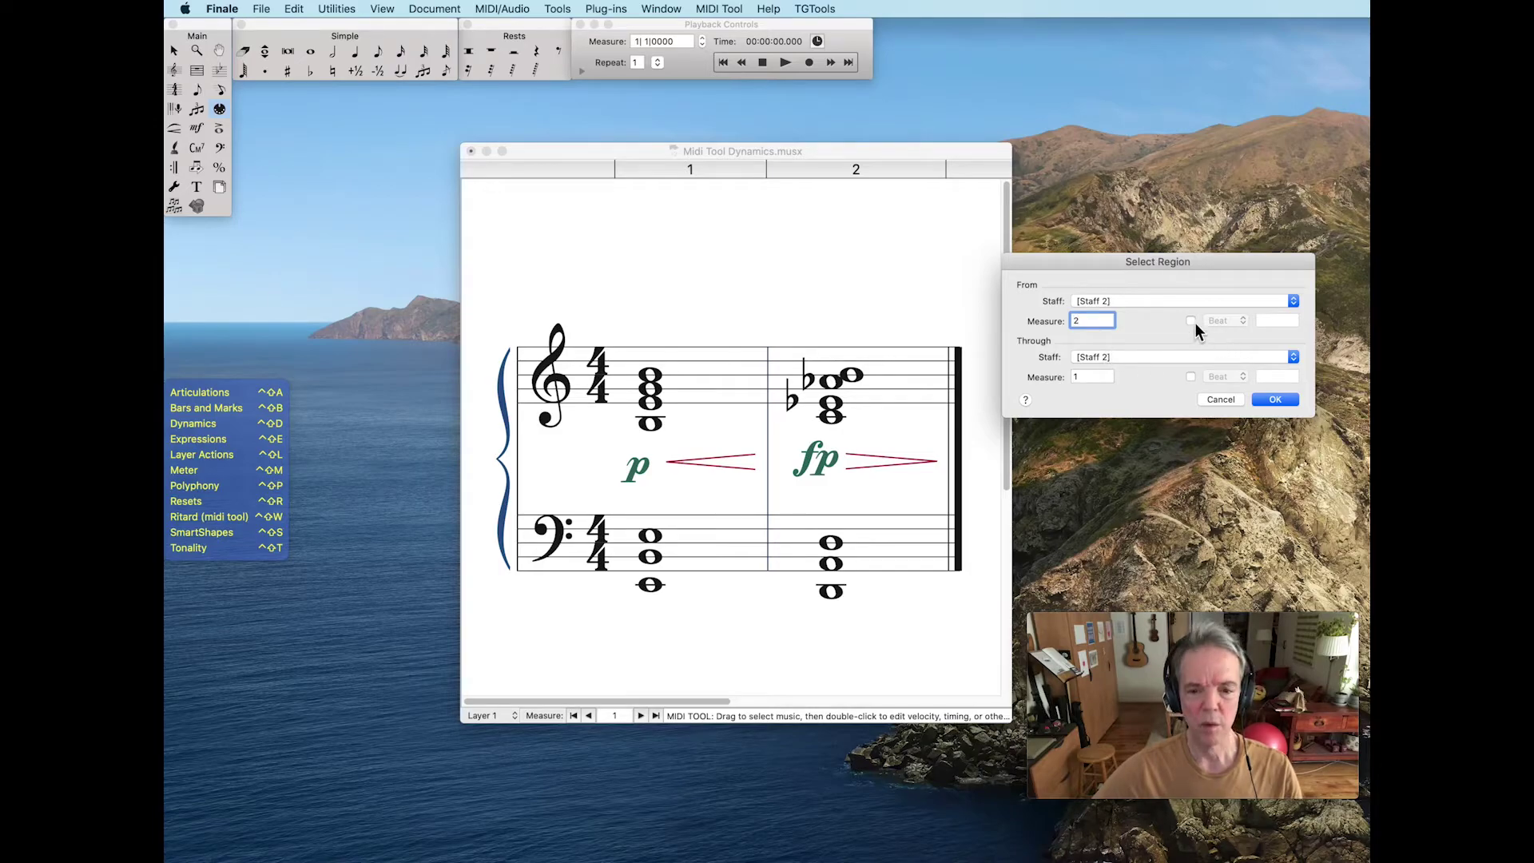
pyautogui.click(1190, 320)
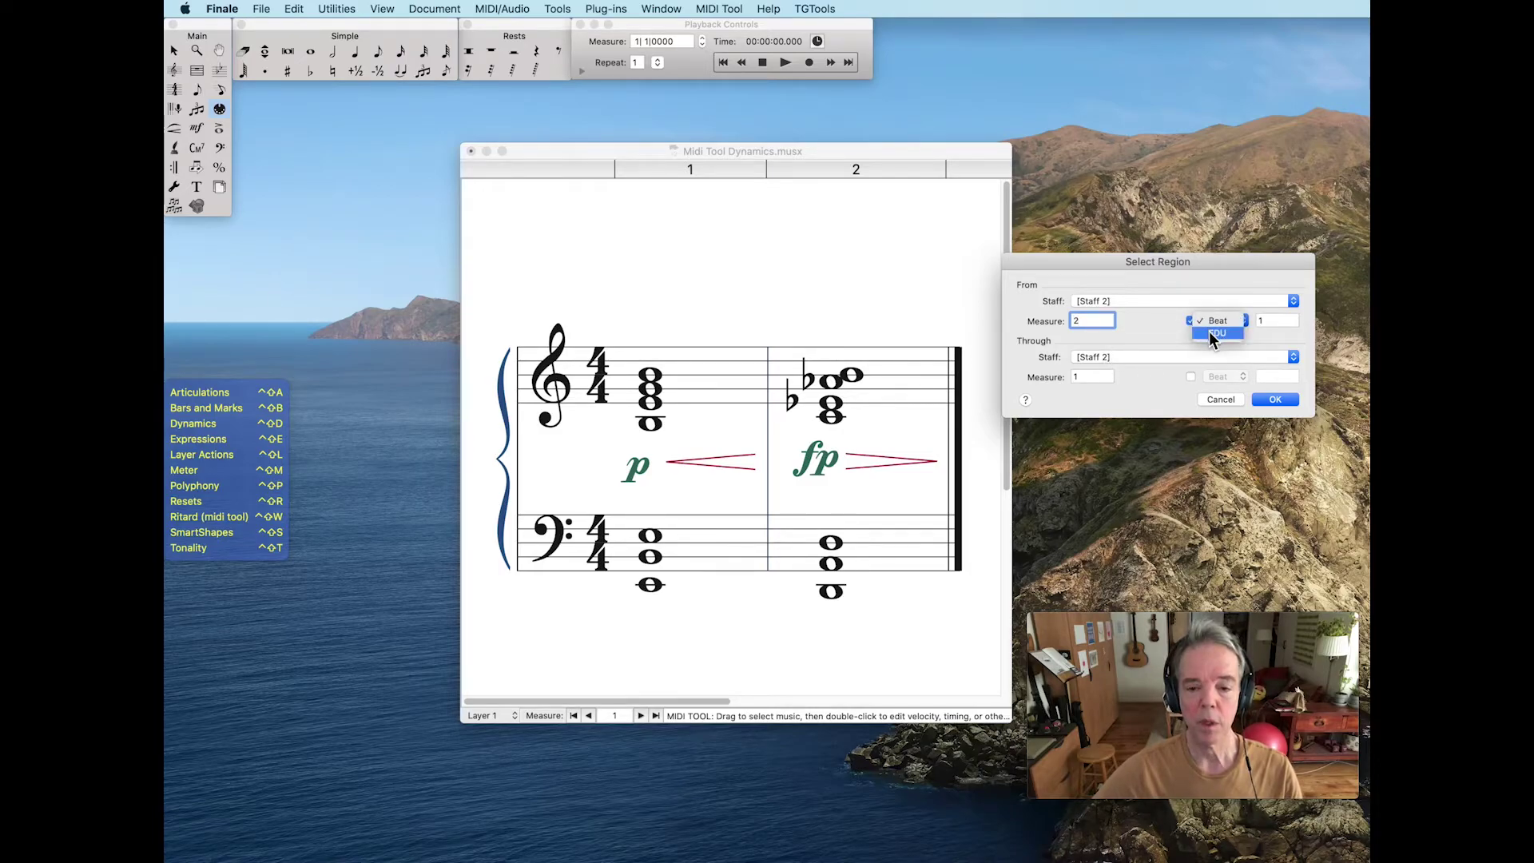
pyautogui.click(1209, 331)
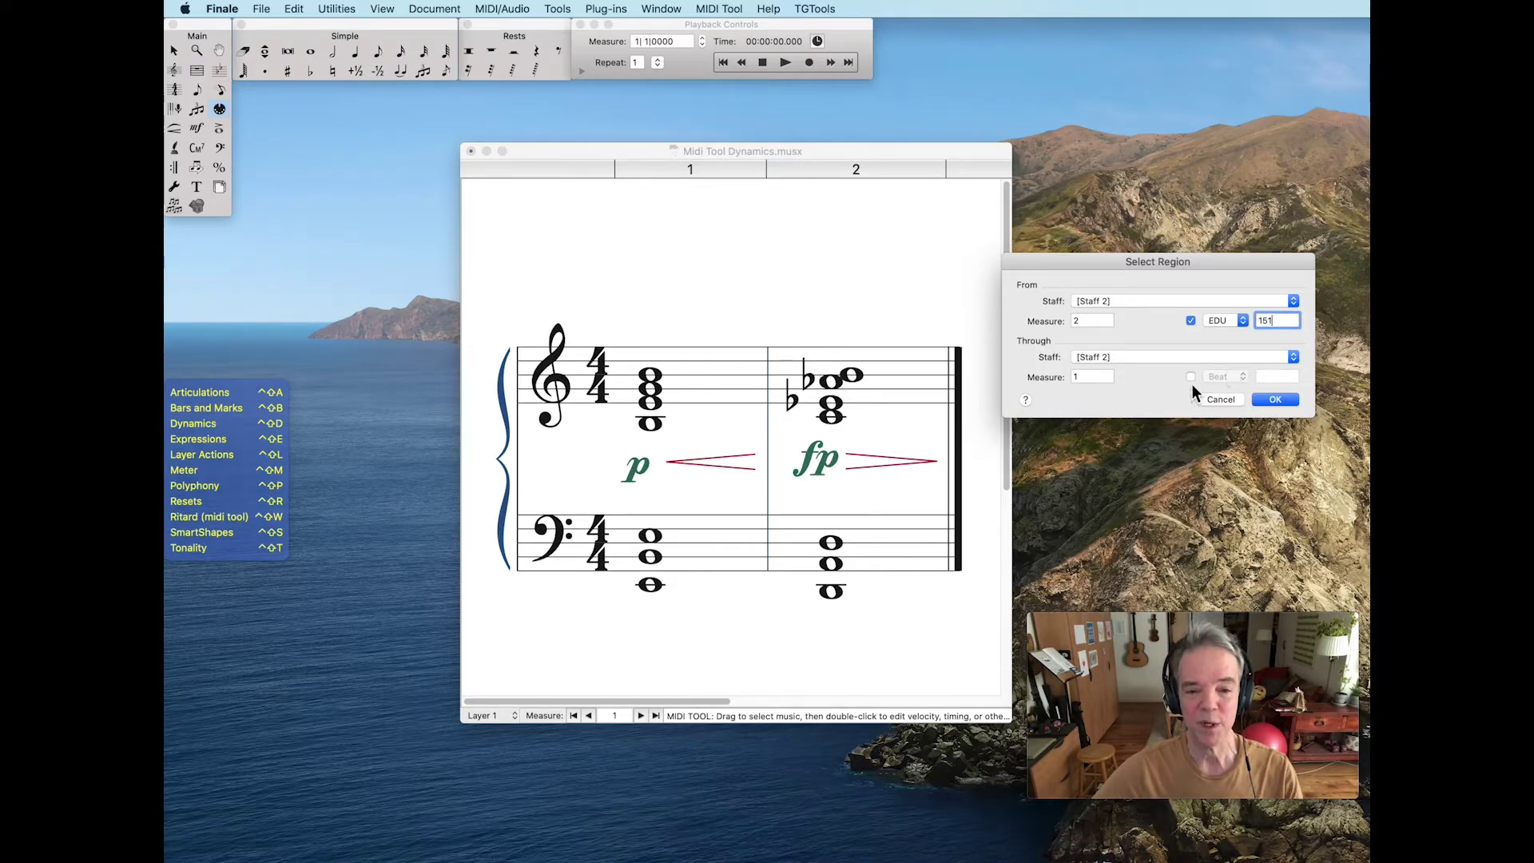
pyautogui.doubleClick(1083, 379)
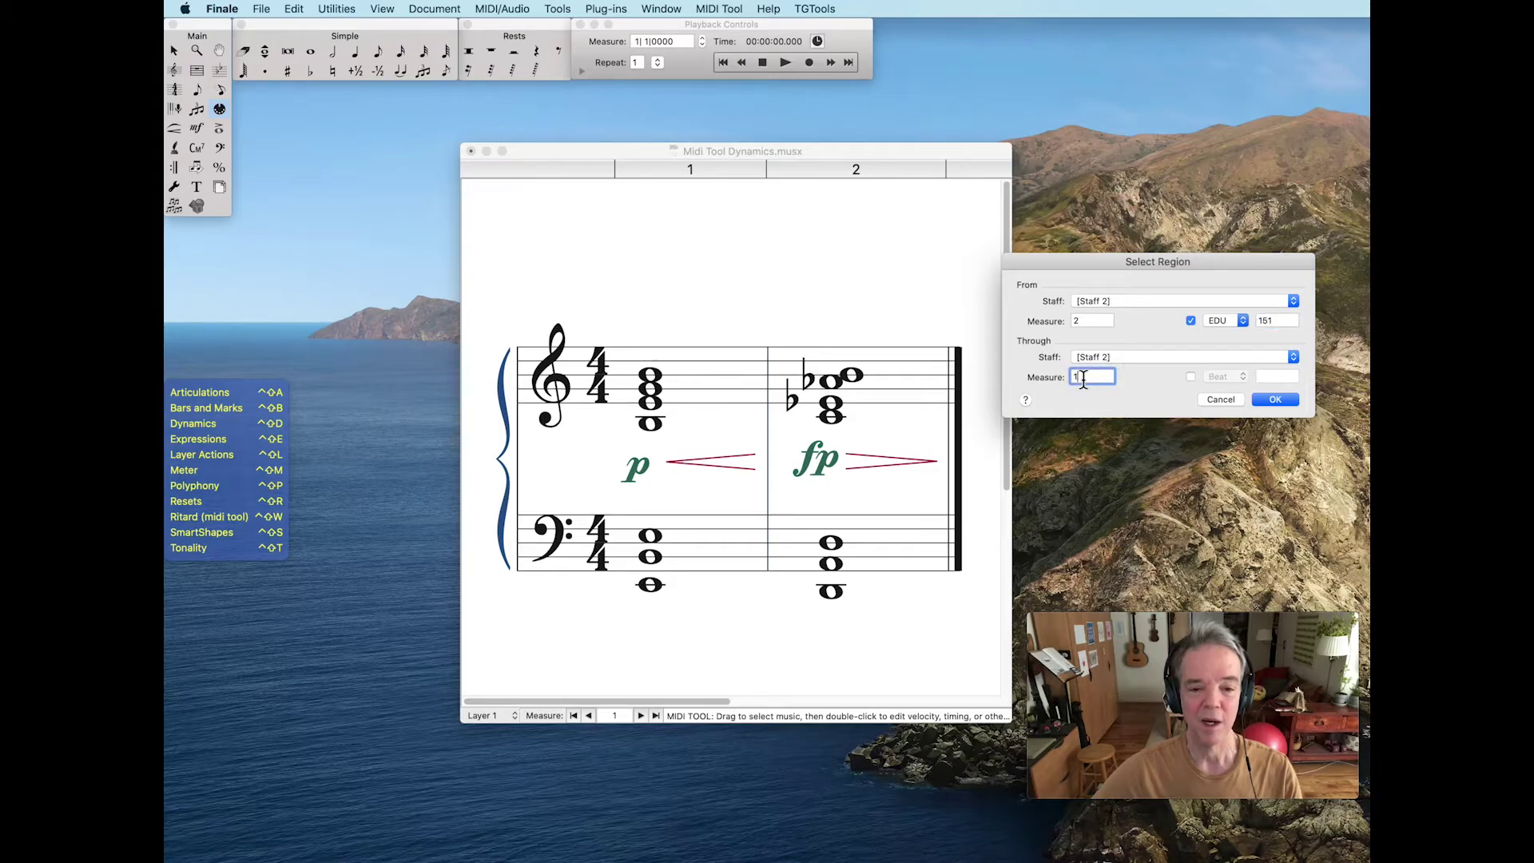
pyautogui.write('2')
pyautogui.press('Tab')
pyautogui.click(1188, 376)
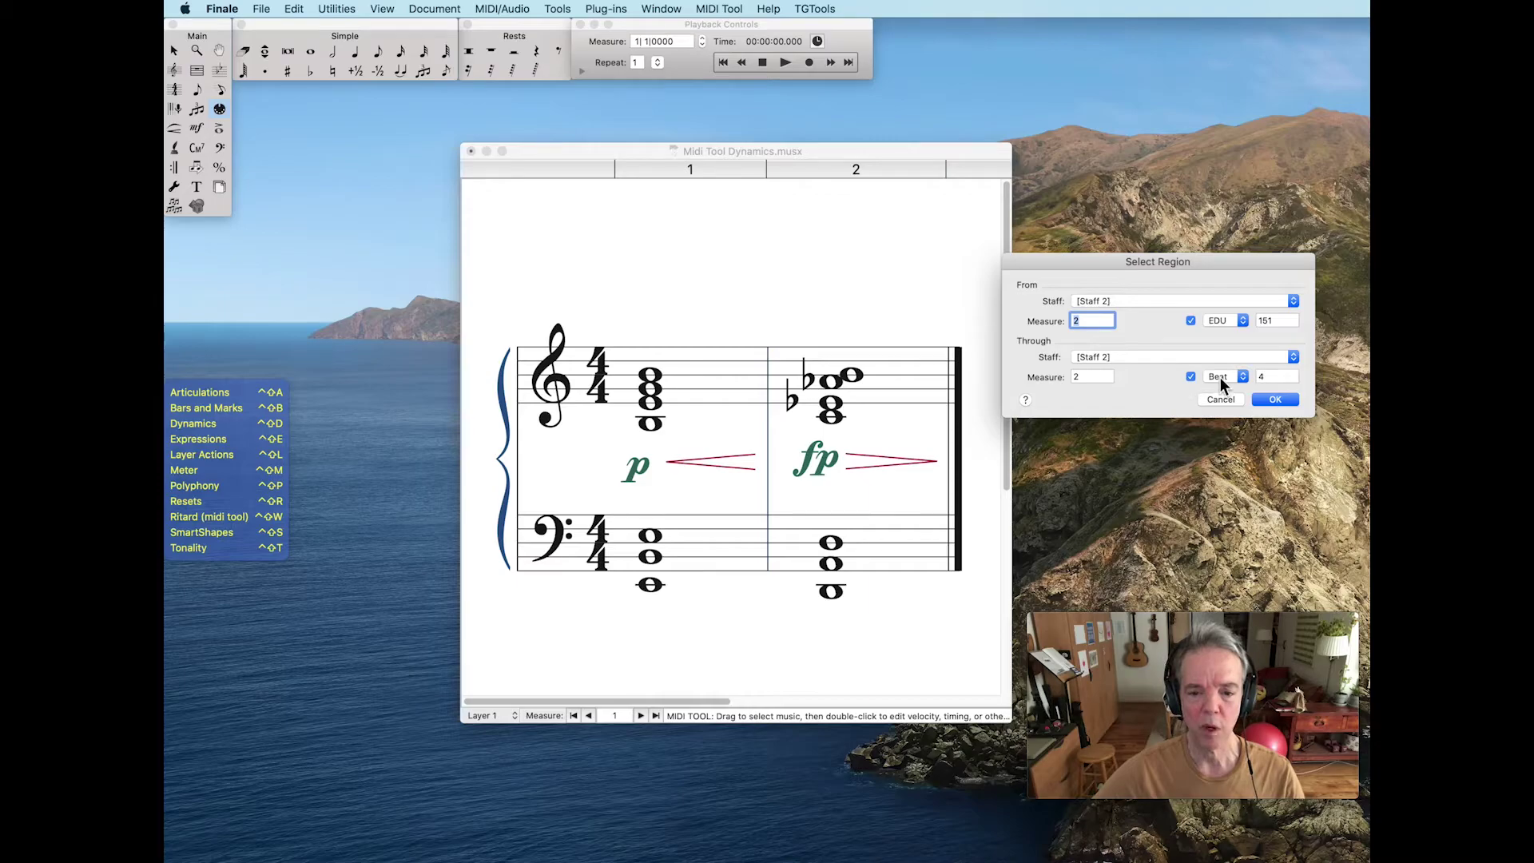
pyautogui.click(1287, 398)
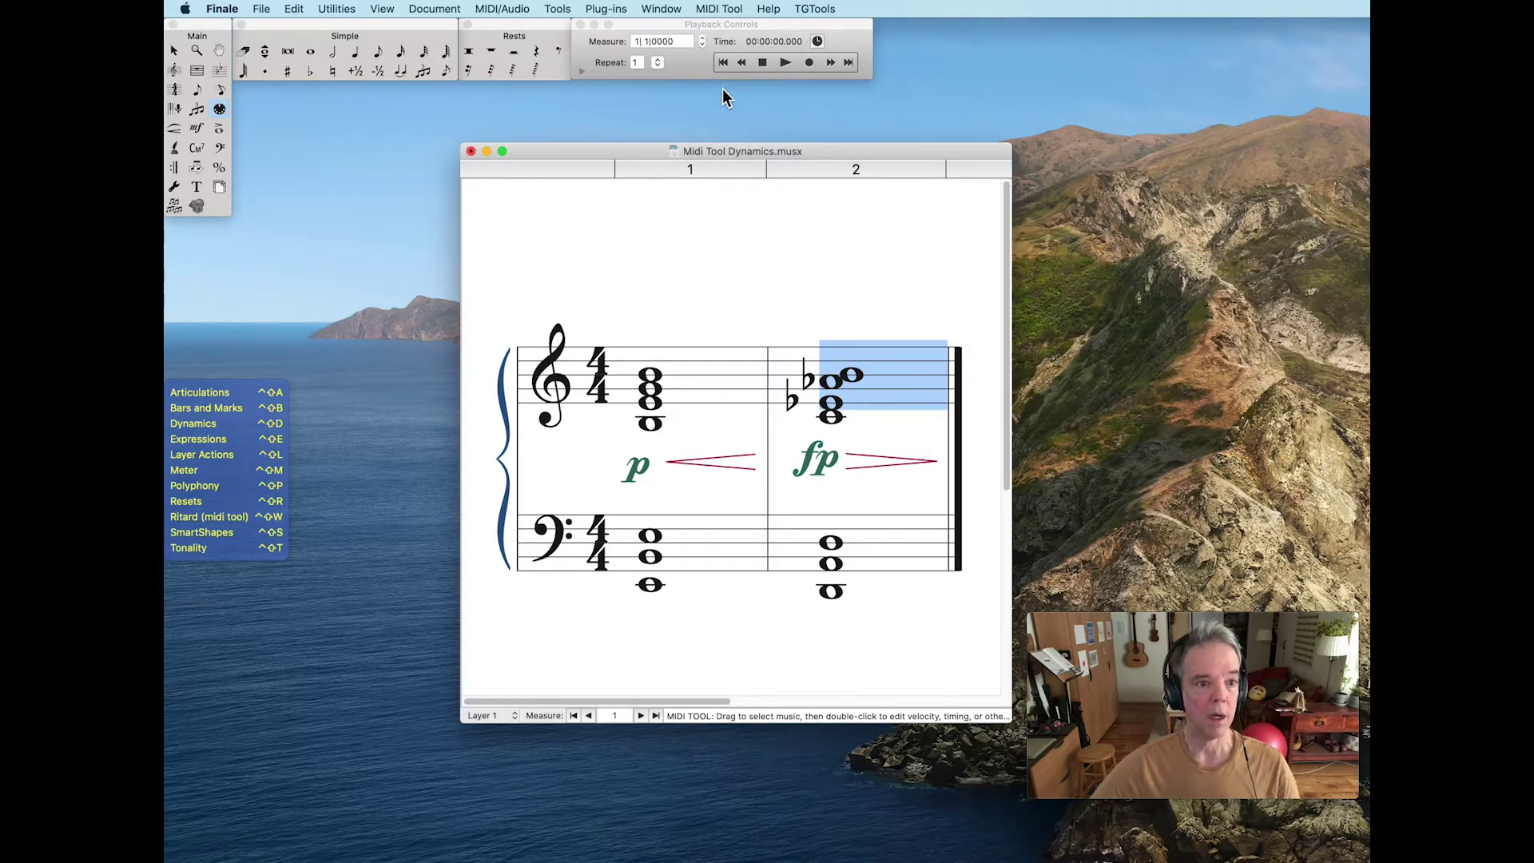
pyautogui.click(719, 9)
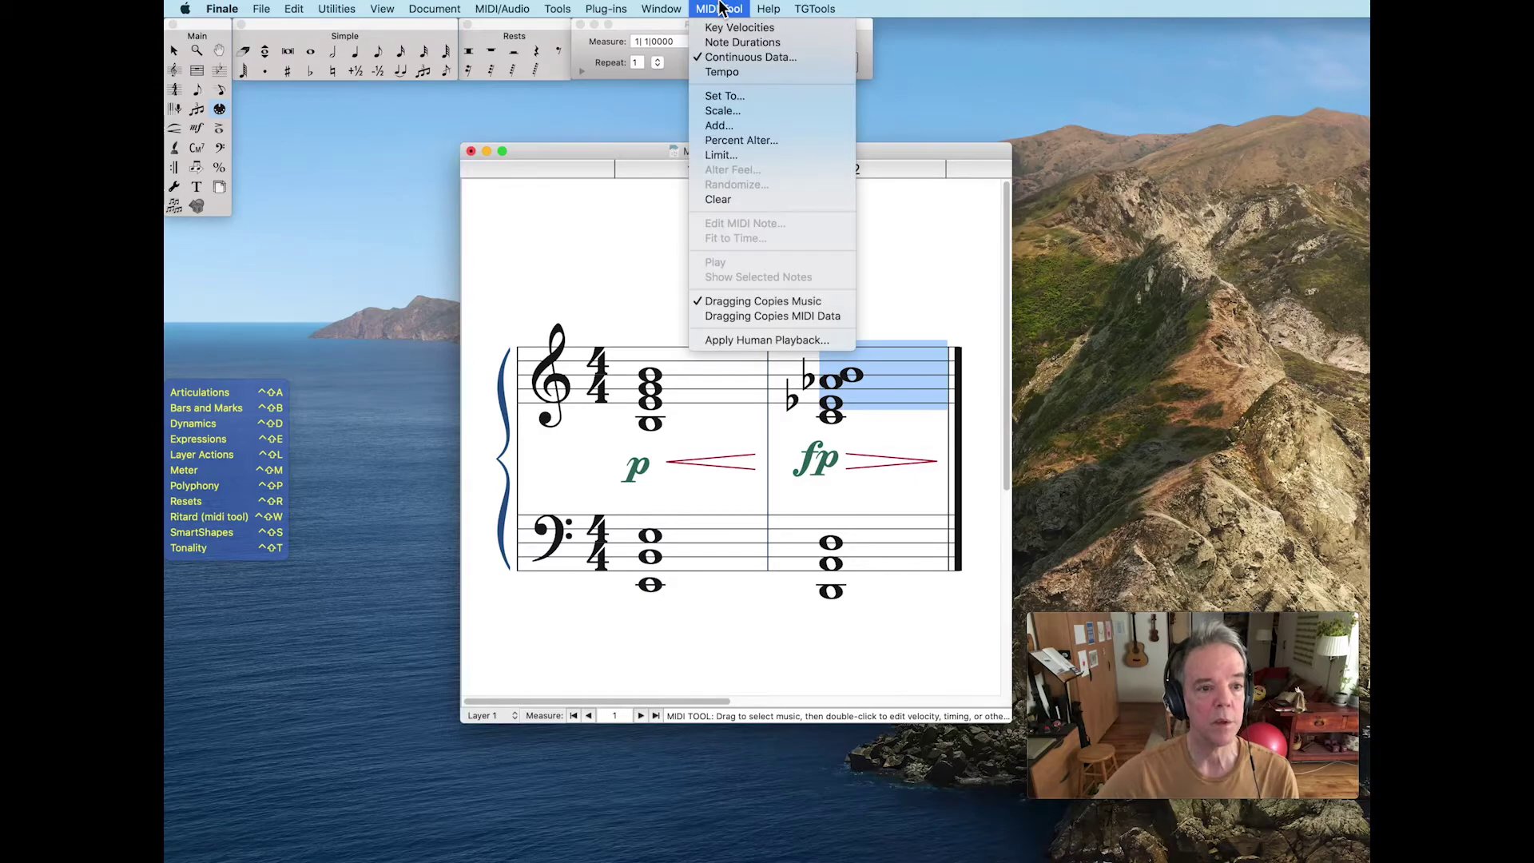
# - Scale the remaining measure 2 modulation from 80 down to 0, then play the score
pyautogui.click(740, 113)
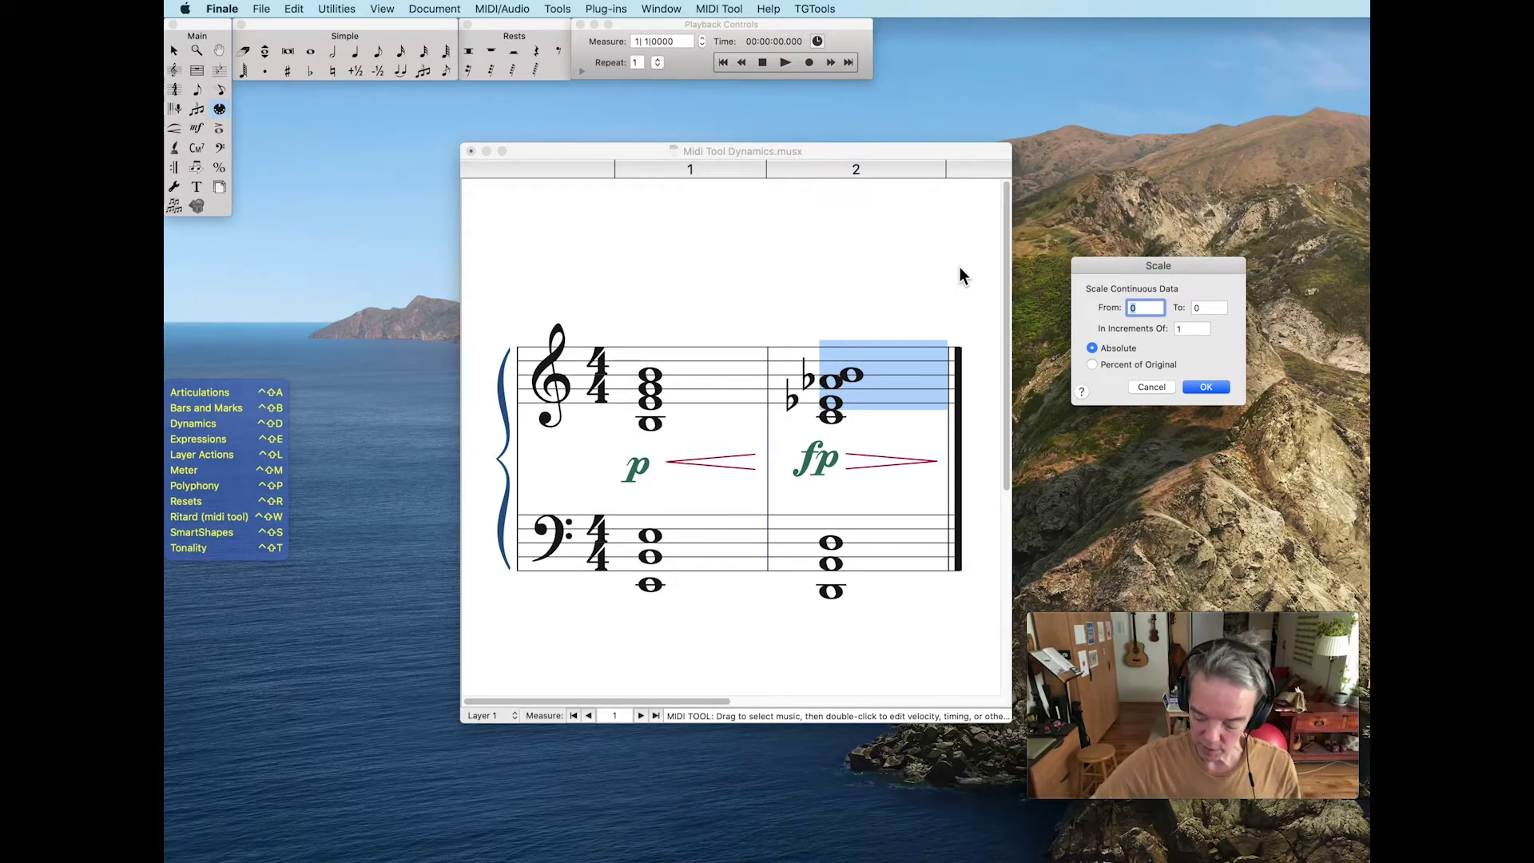
pyautogui.write('80')
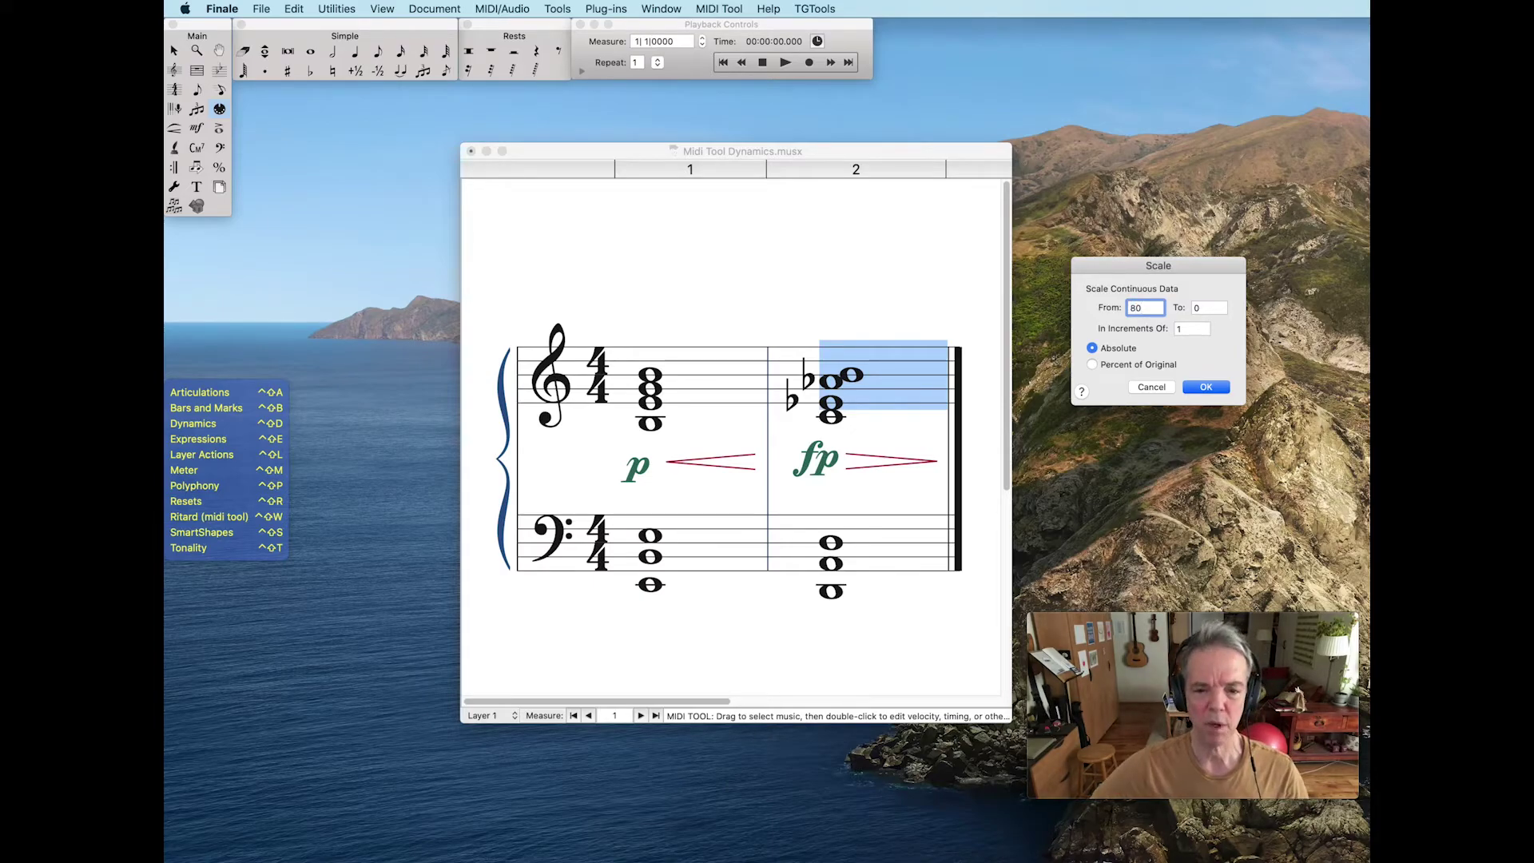
pyautogui.click(1224, 387)
pyautogui.click(859, 263)
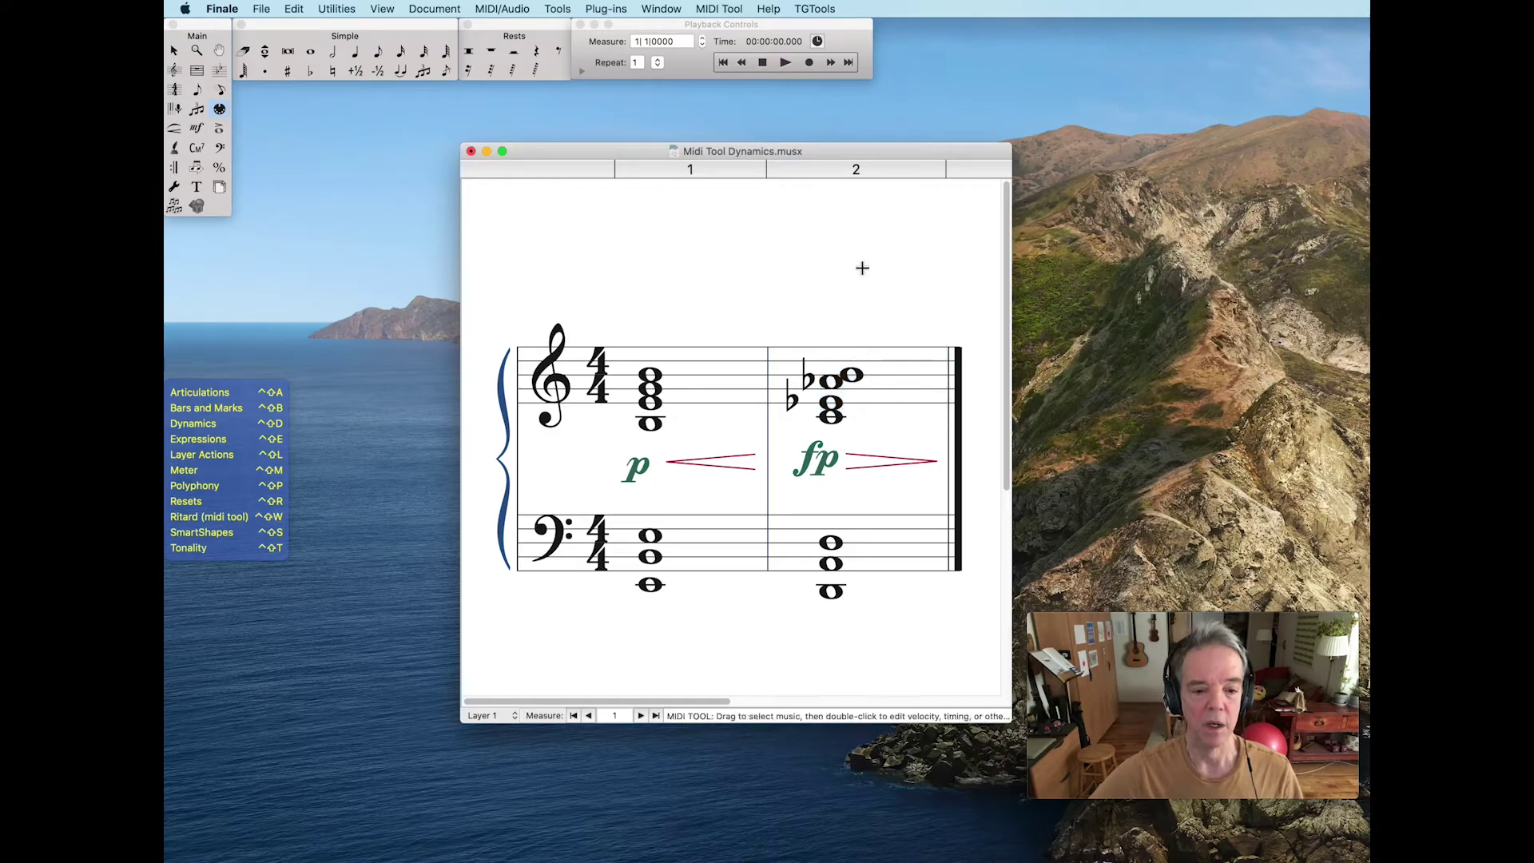
pyautogui.click(724, 67)
pyautogui.click(786, 67)
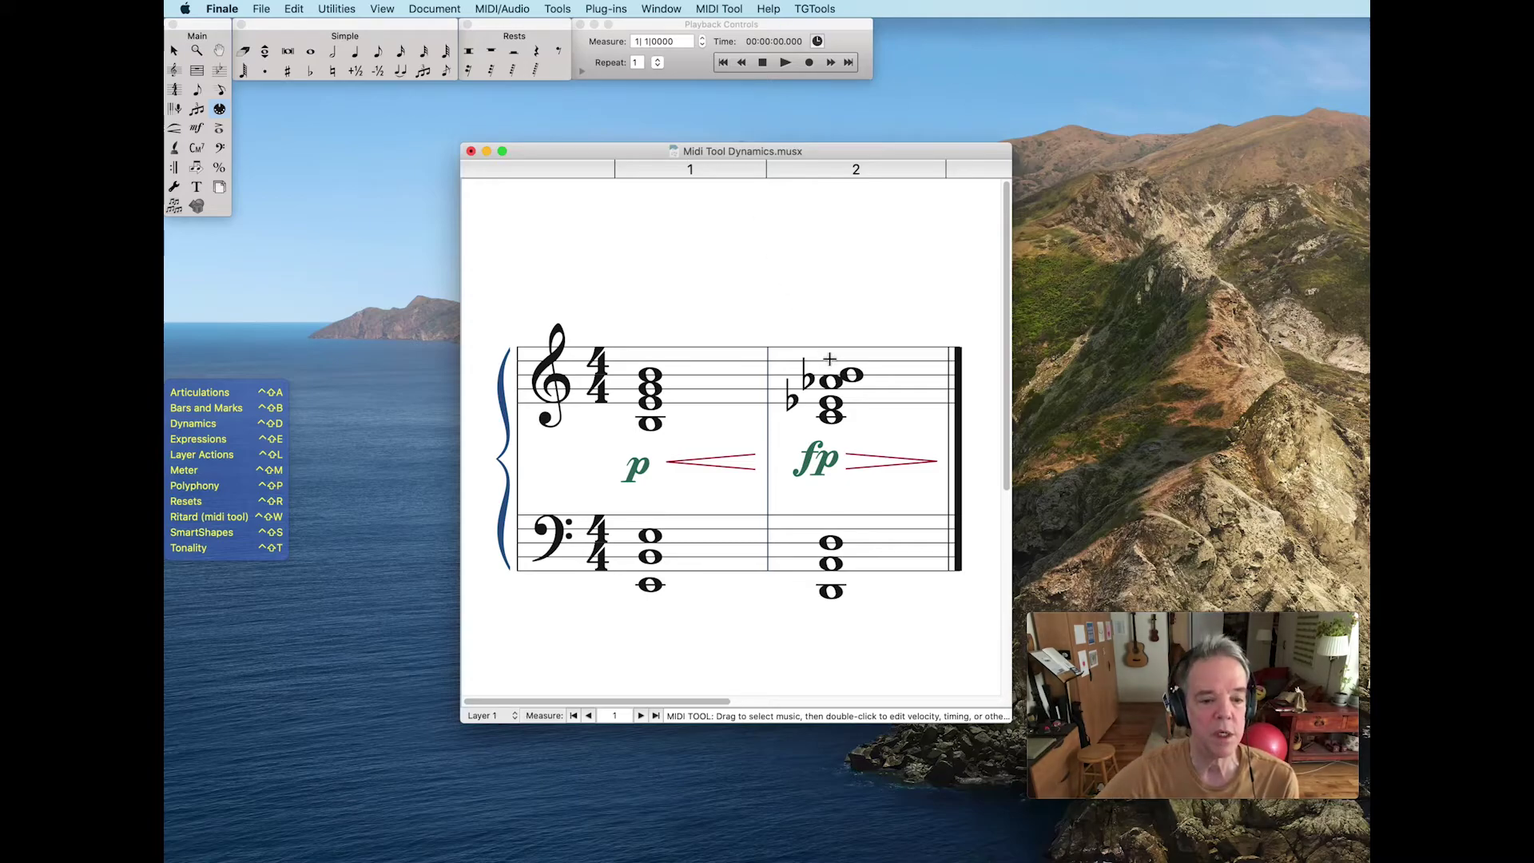
pyautogui.click(707, 378)
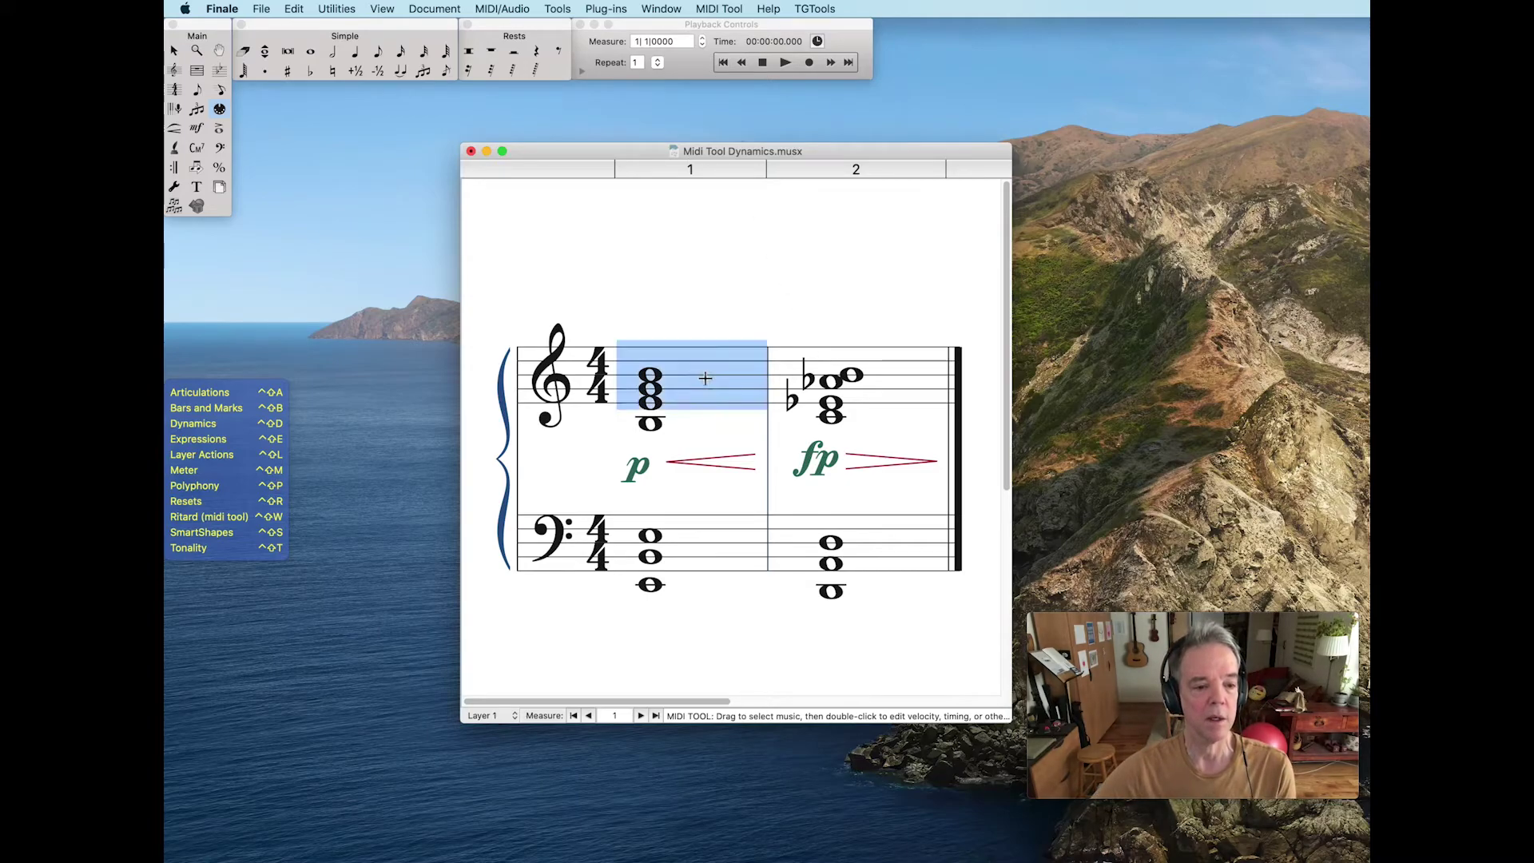
pyautogui.doubleClick(705, 379)
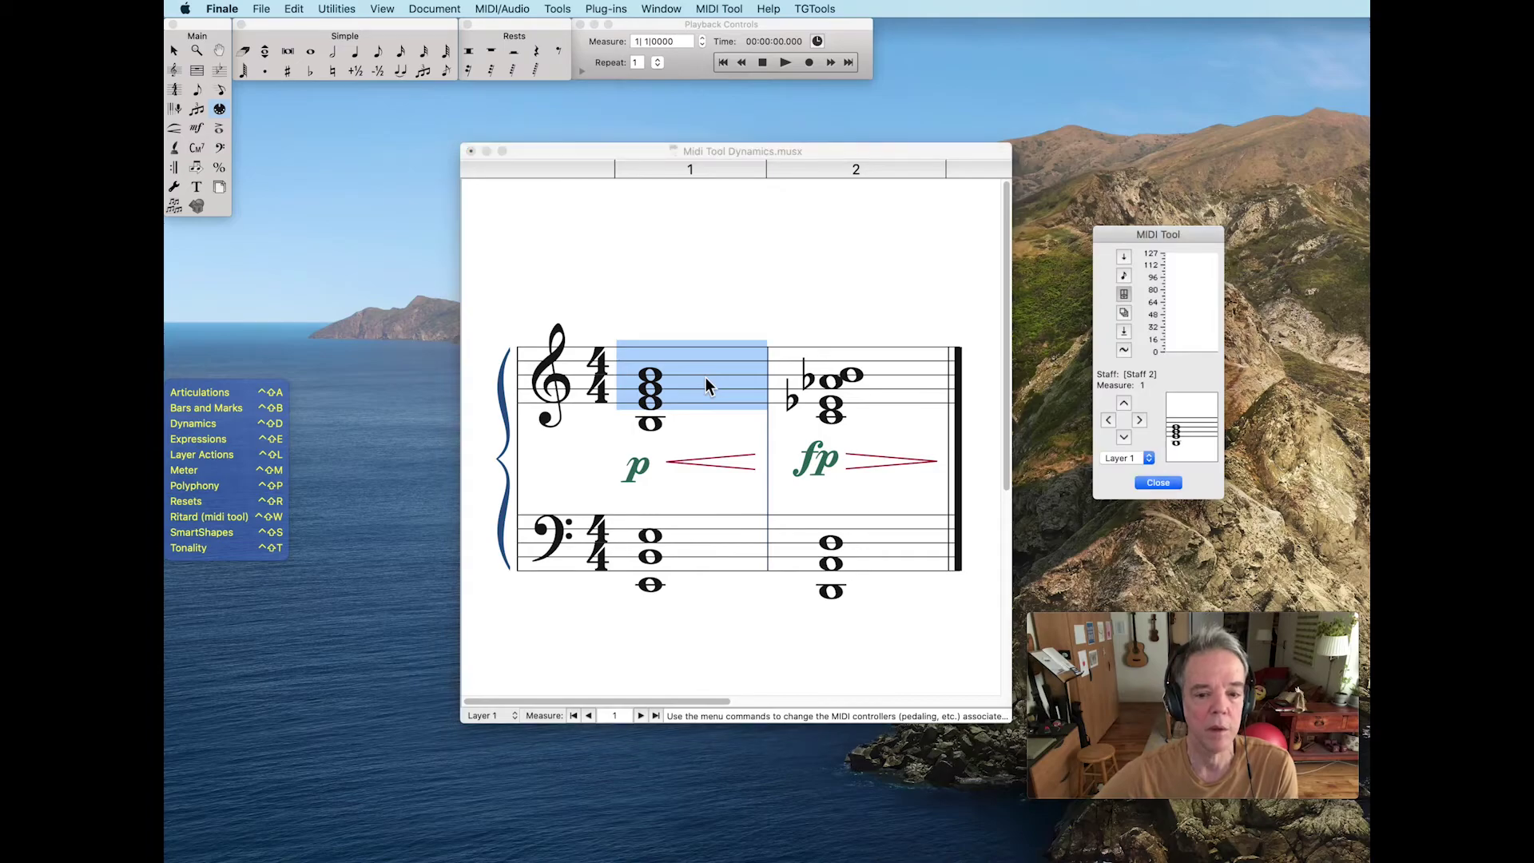
pyautogui.click(1121, 295)
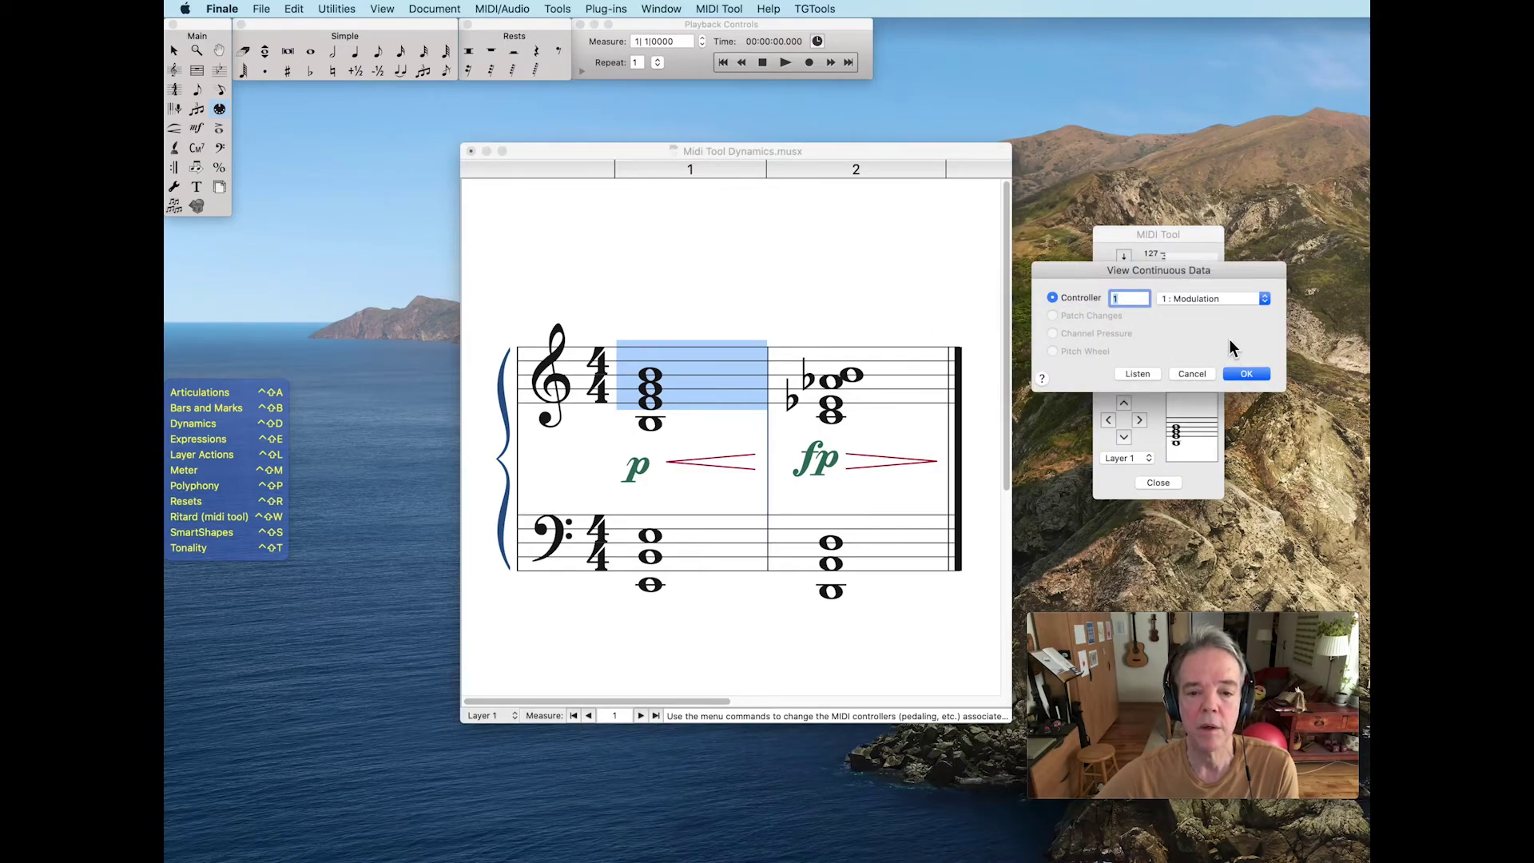
pyautogui.click(1259, 374)
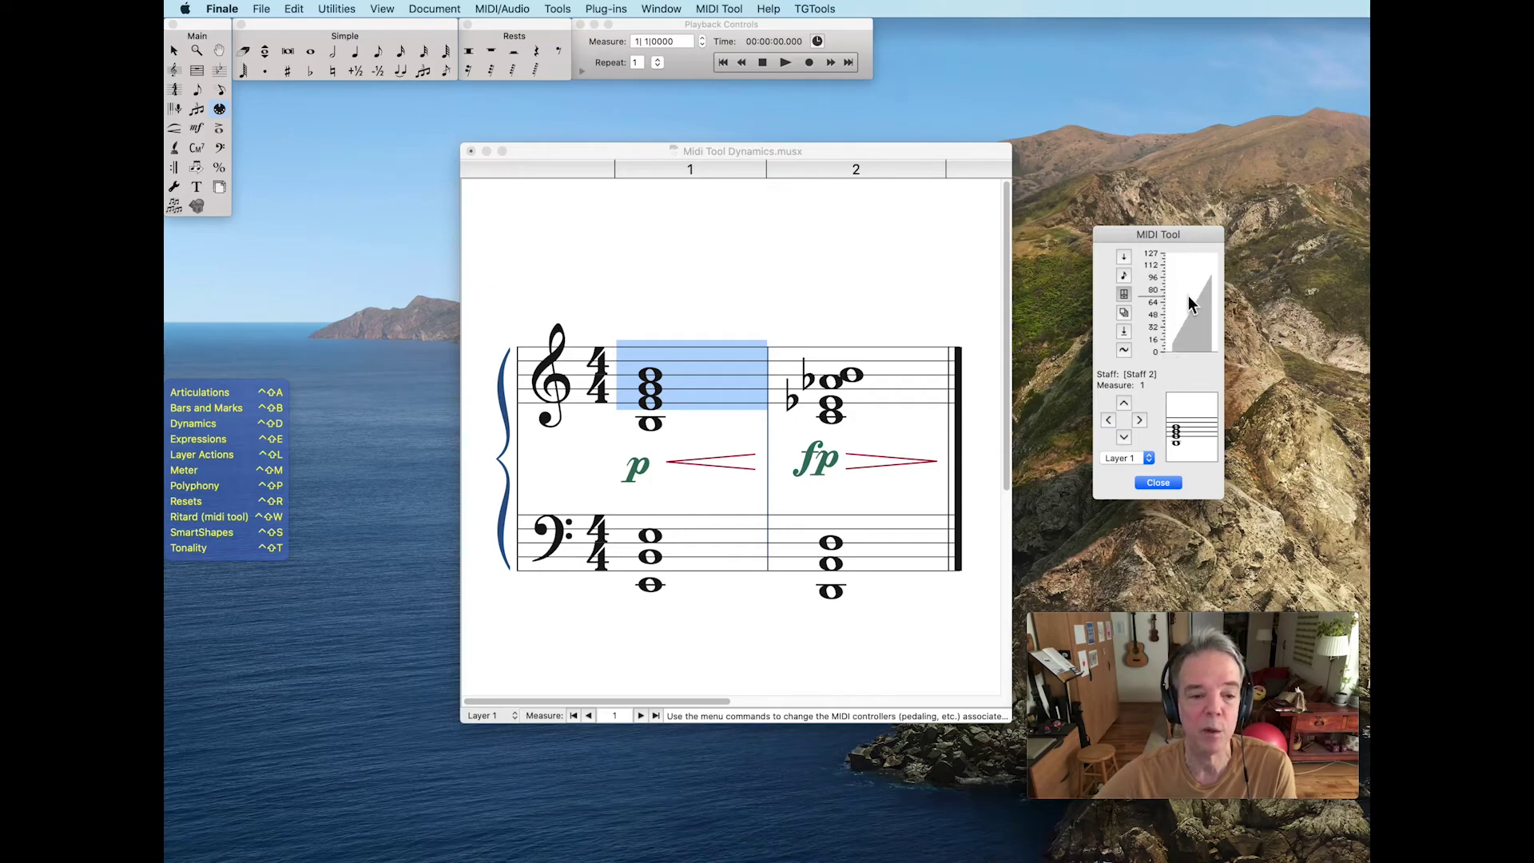
pyautogui.click(851, 373)
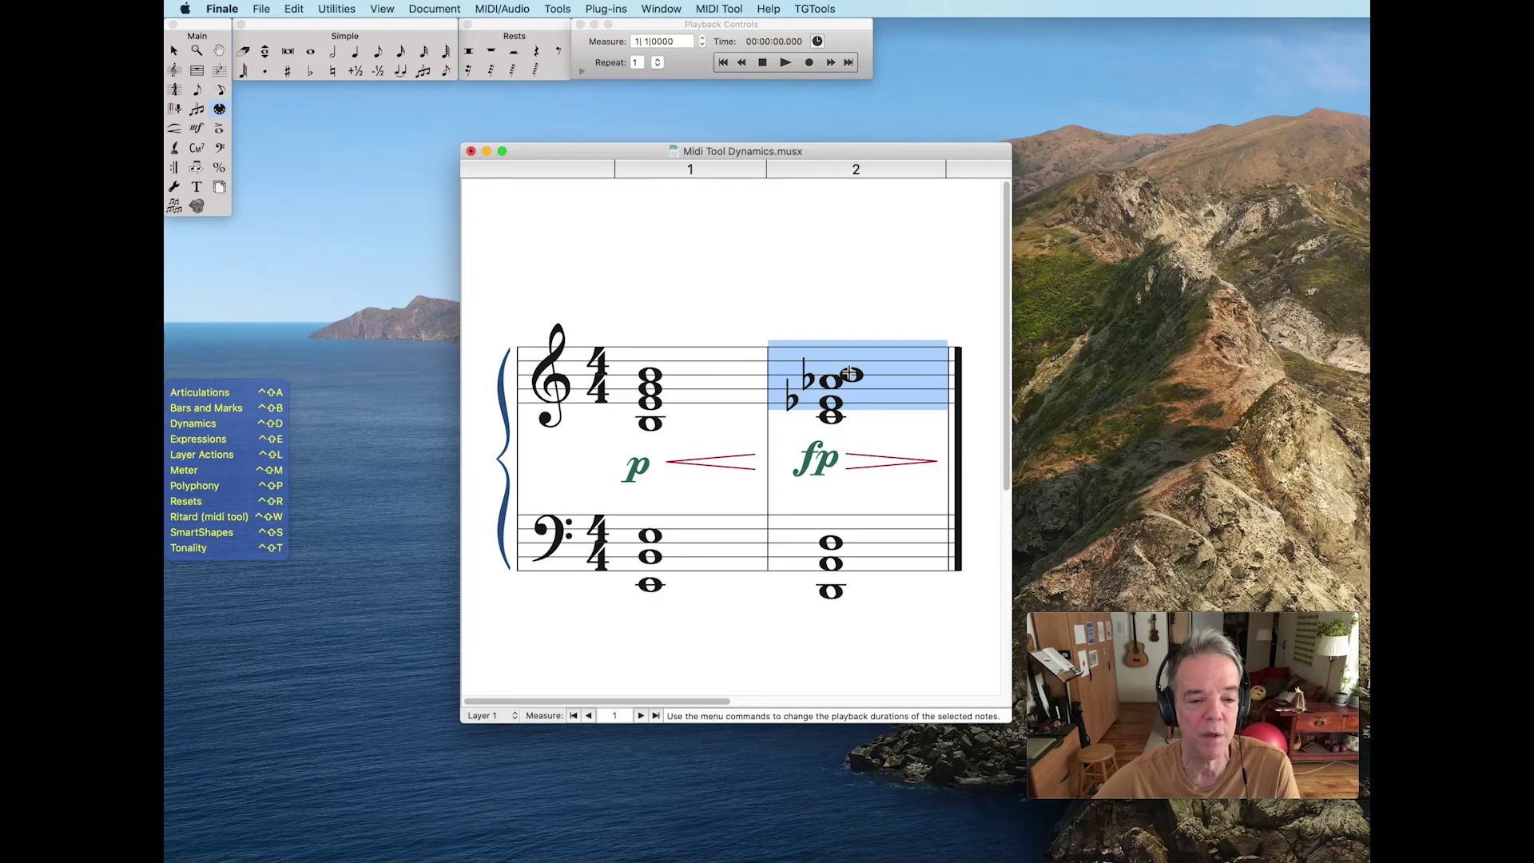
pyautogui.doubleClick(850, 375)
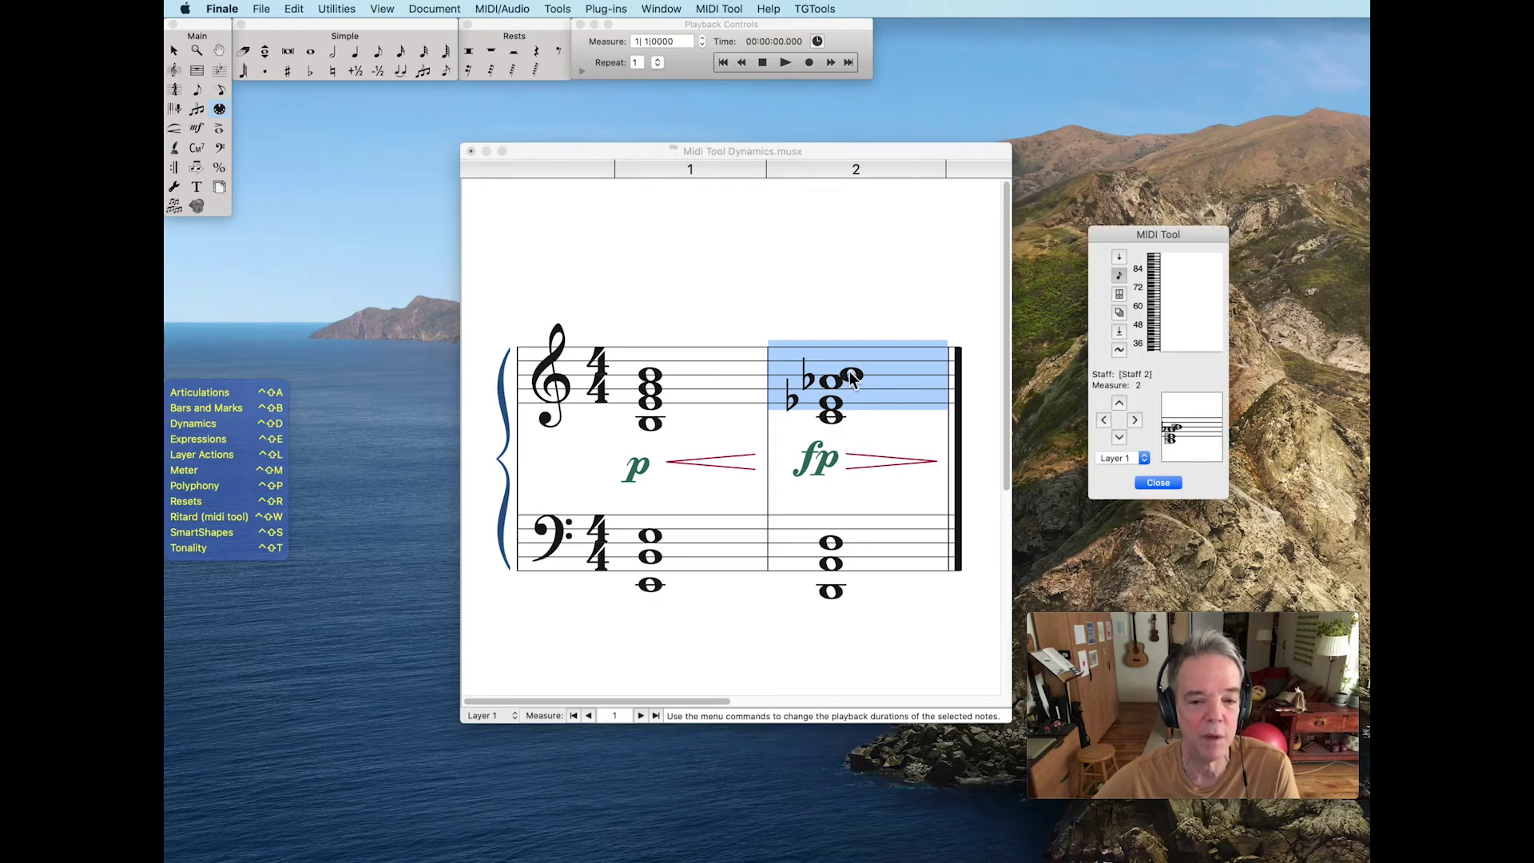
pyautogui.click(1118, 294)
pyautogui.click(1179, 391)
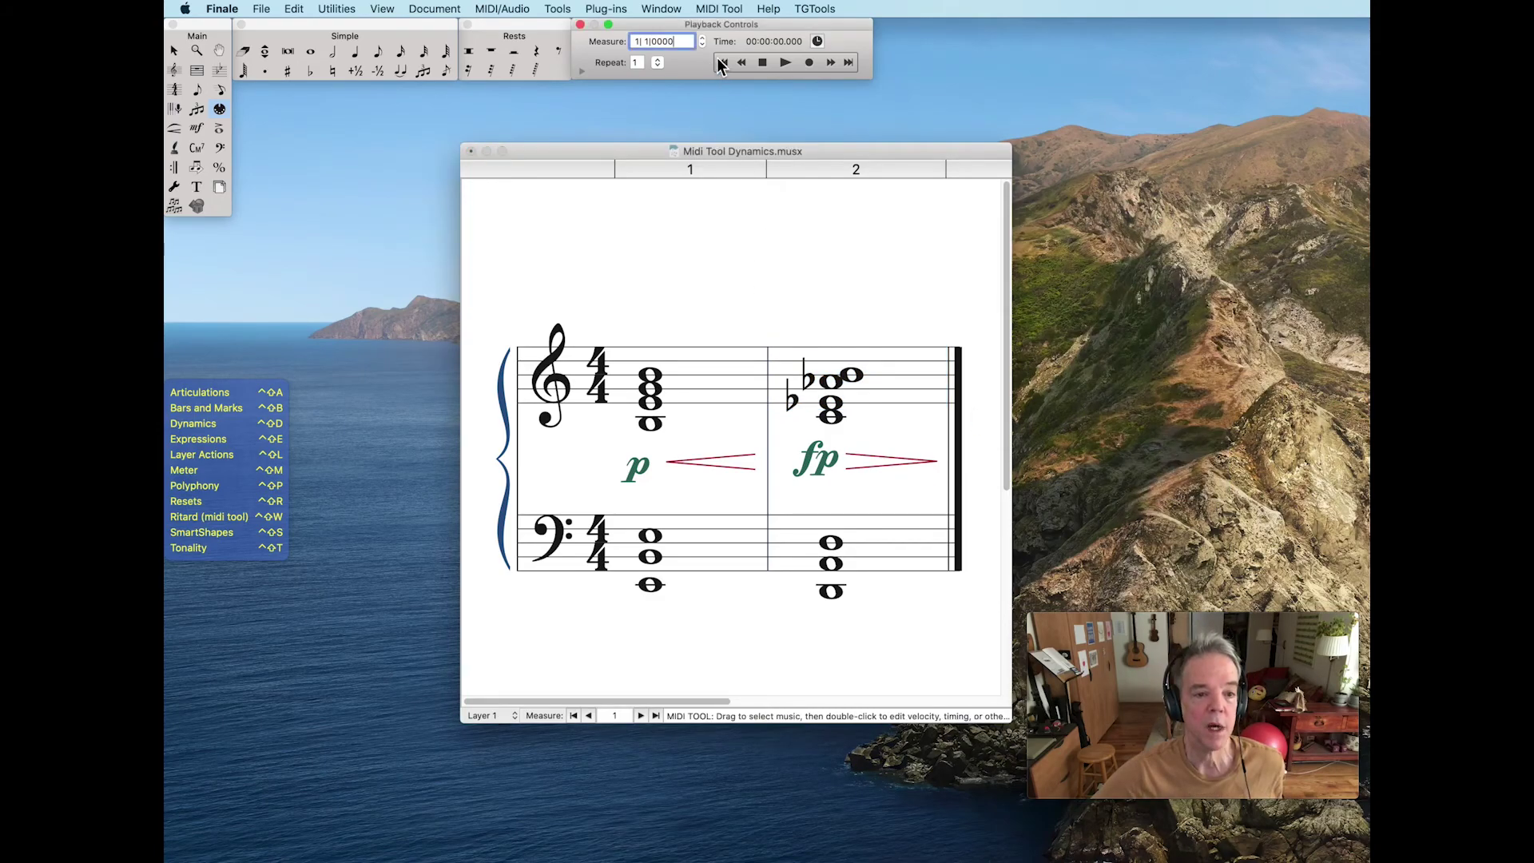